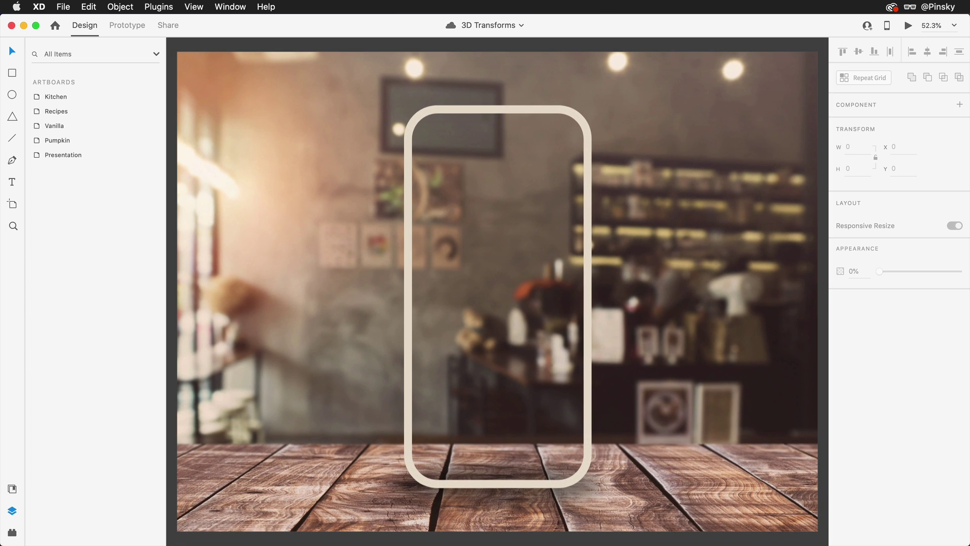
- Make the Pumpkin screen group a component
{"action": "left_click", "coordinate": [323, 169]}
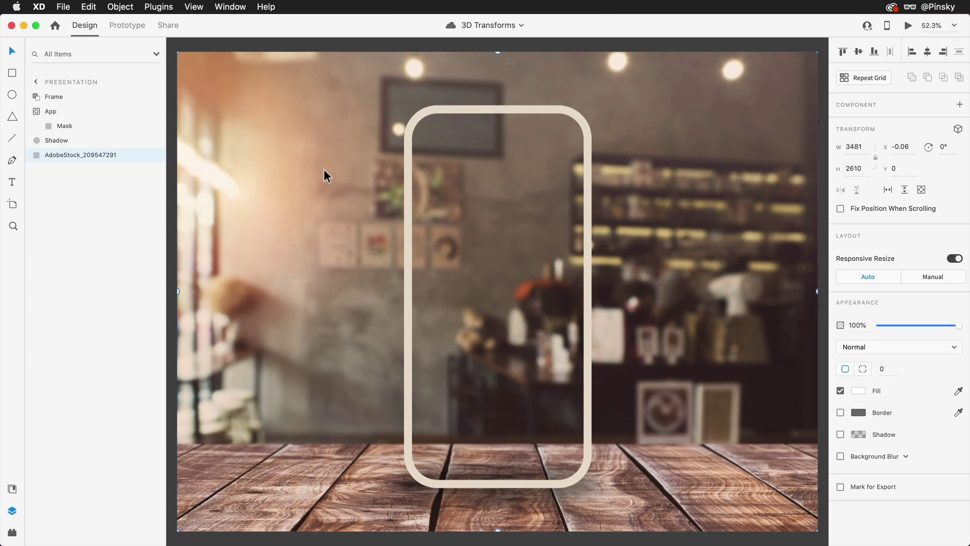
{"action": "left_click", "coordinate": [405, 183]}
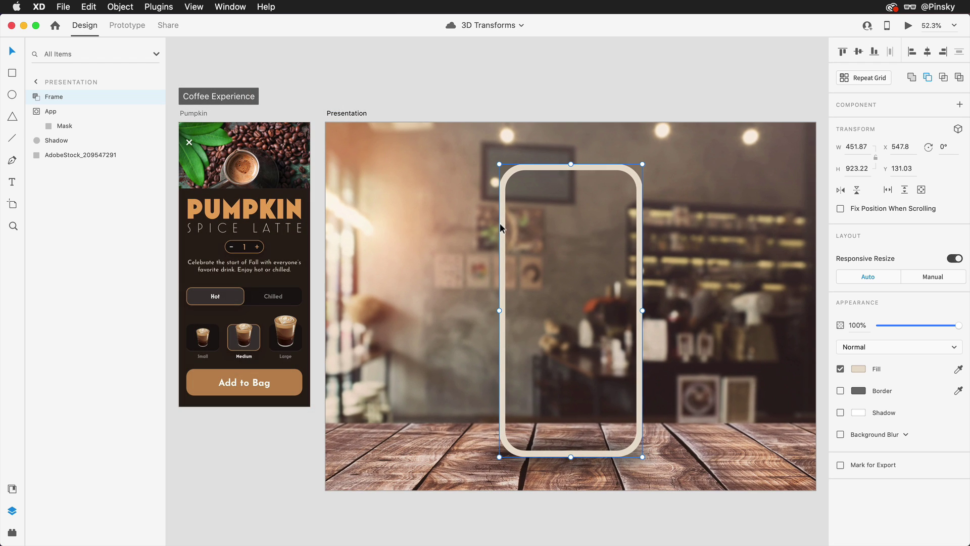
{"action": "left_click", "coordinate": [316, 153]}
{"action": "left_click", "coordinate": [252, 202]}
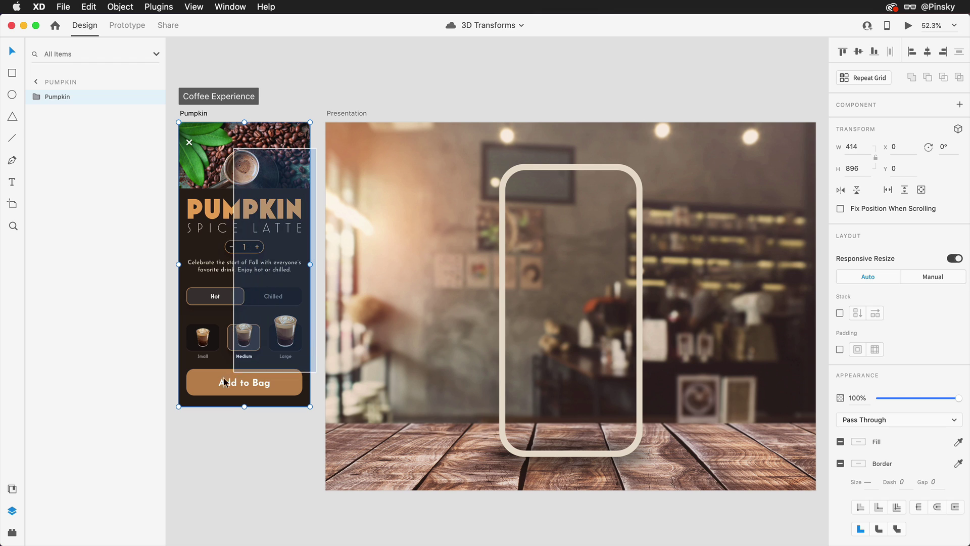
{"action": "right_click", "coordinate": [196, 152]}
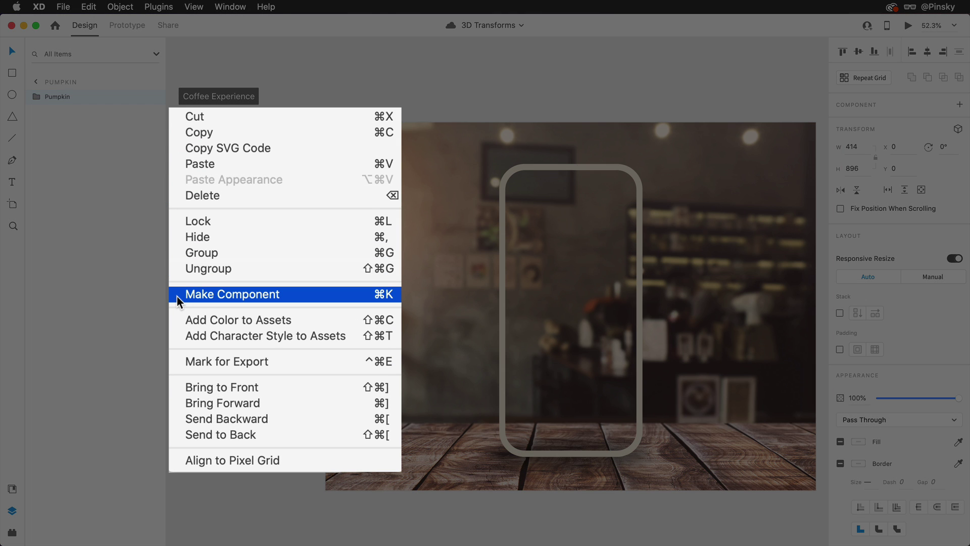
{"action": "left_click", "coordinate": [177, 296]}
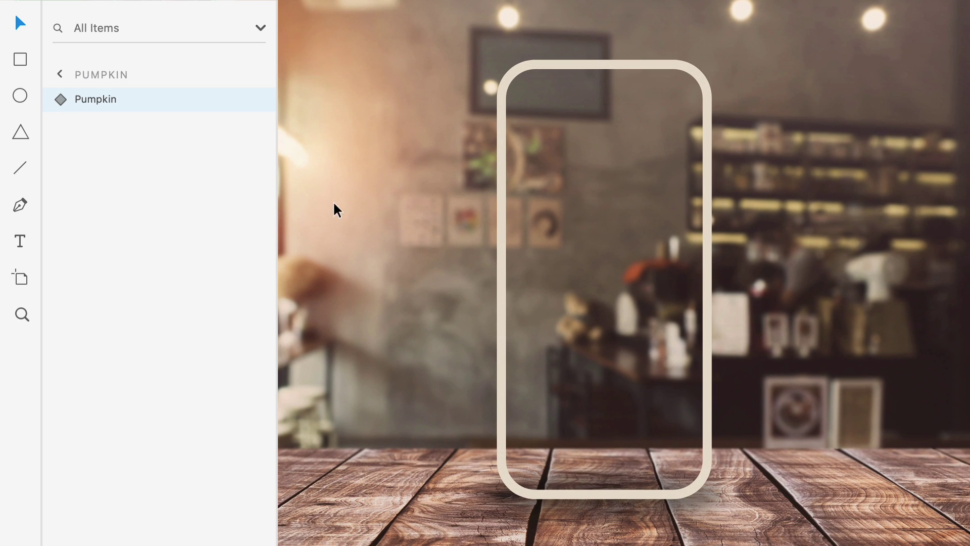
- Paste the Pumpkin component into the phone's App mask and position it inside the frame
{"action": "left_click", "coordinate": [501, 209]}
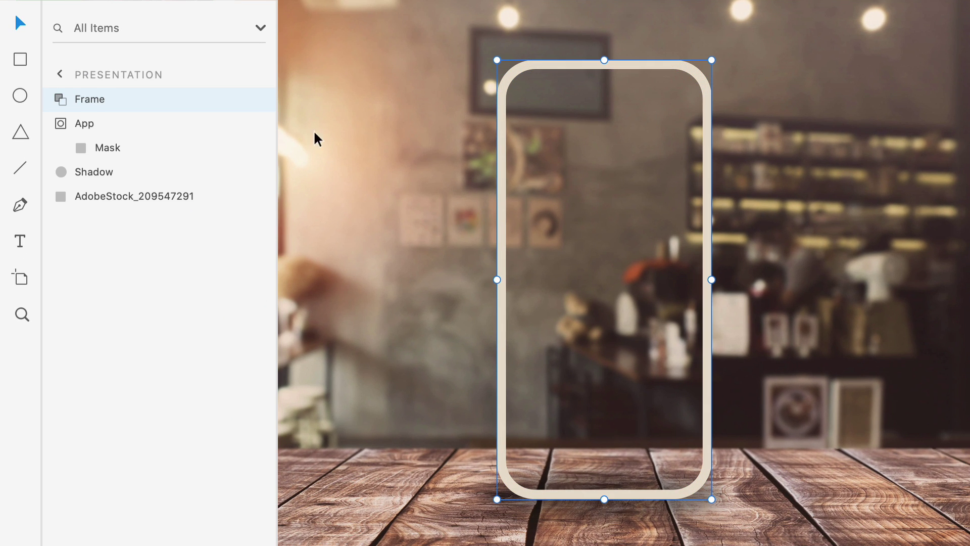
{"action": "left_click", "coordinate": [171, 159]}
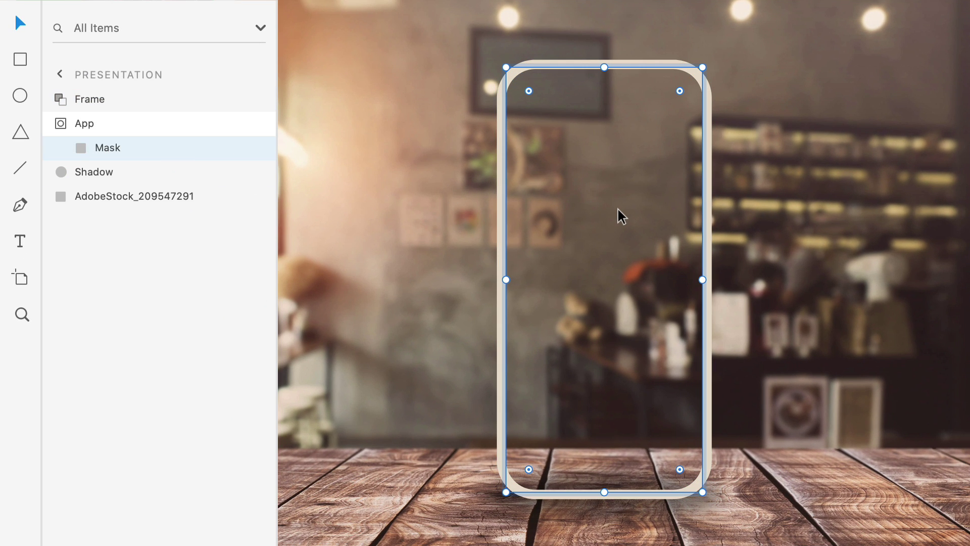
{"action": "key", "text": "ctrl+v"}
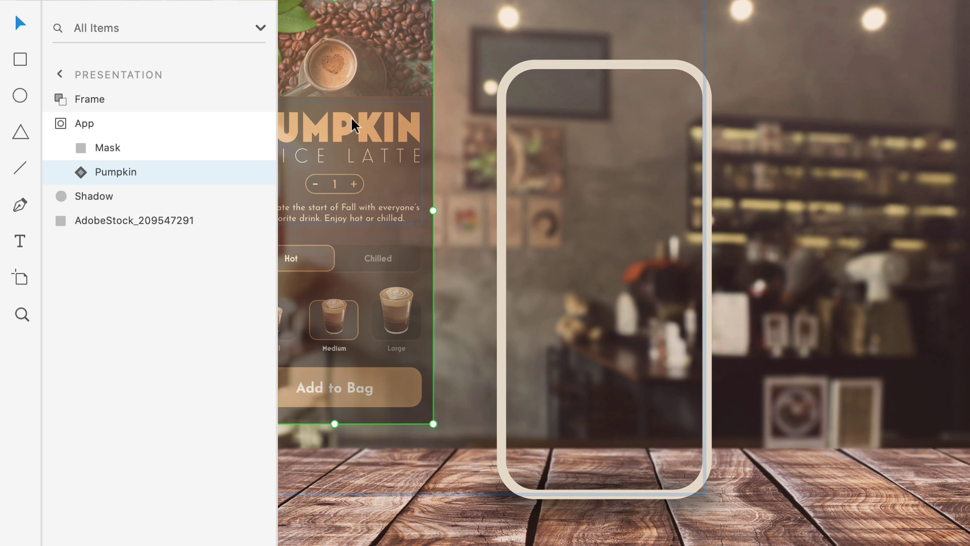
{"action": "left_click_drag", "start_coordinate": [354, 124], "coordinate": [623, 191]}
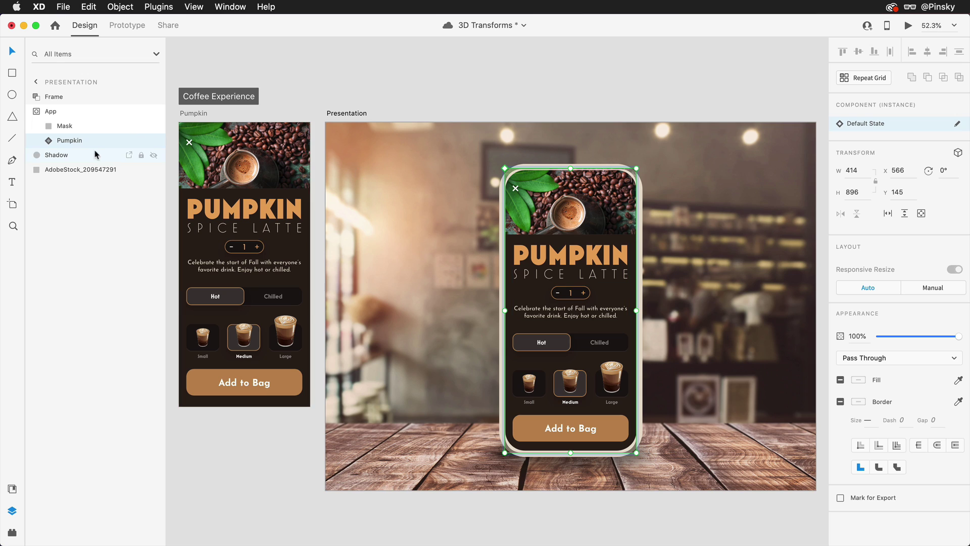
- Group the Frame, App and Shadow layers with Cmd+G and rename the group 'Device'
{"action": "left_click", "coordinate": [95, 154]}
{"action": "right_click", "coordinate": [80, 98]}
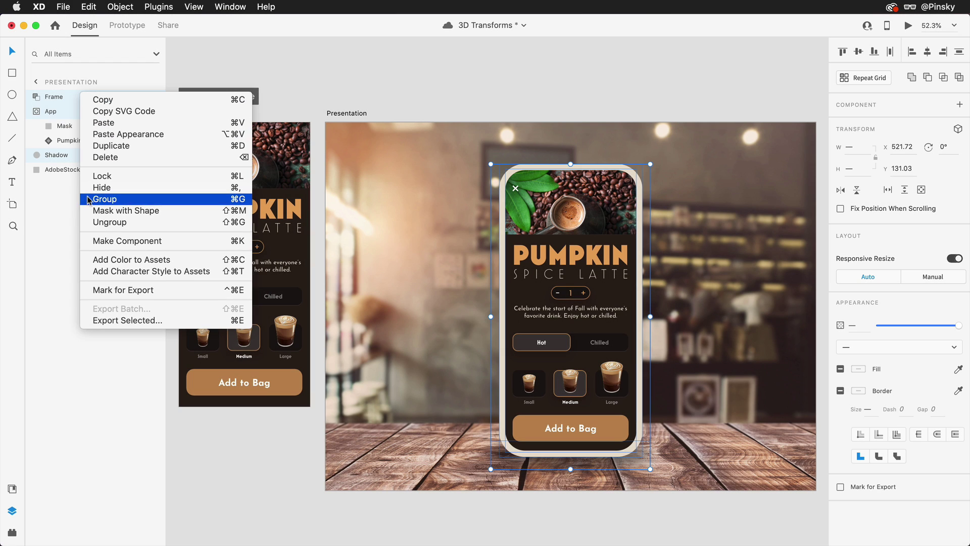
{"action": "key", "text": "Escape"}
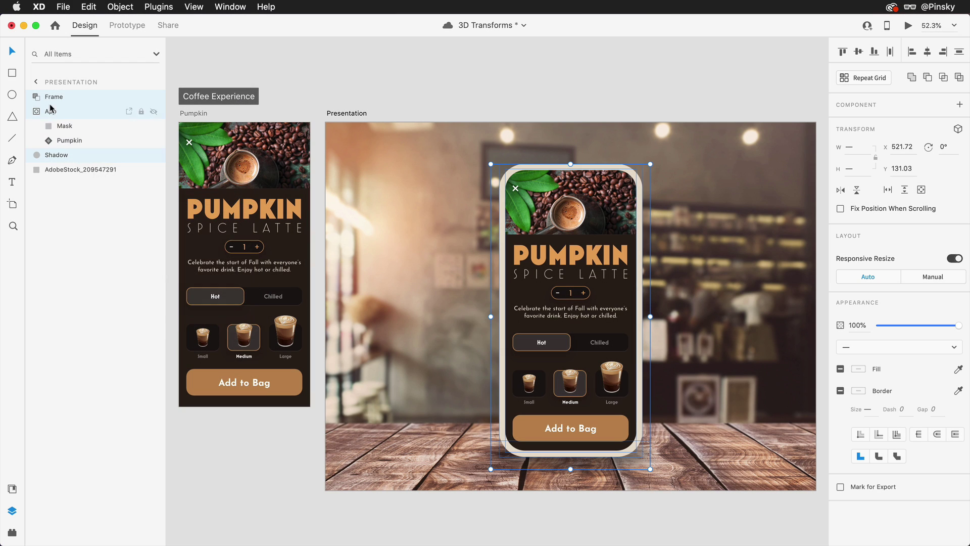
{"action": "key", "text": "super+g"}
{"action": "double_click", "coordinate": [52, 96]}
{"action": "type", "text": "Device"}
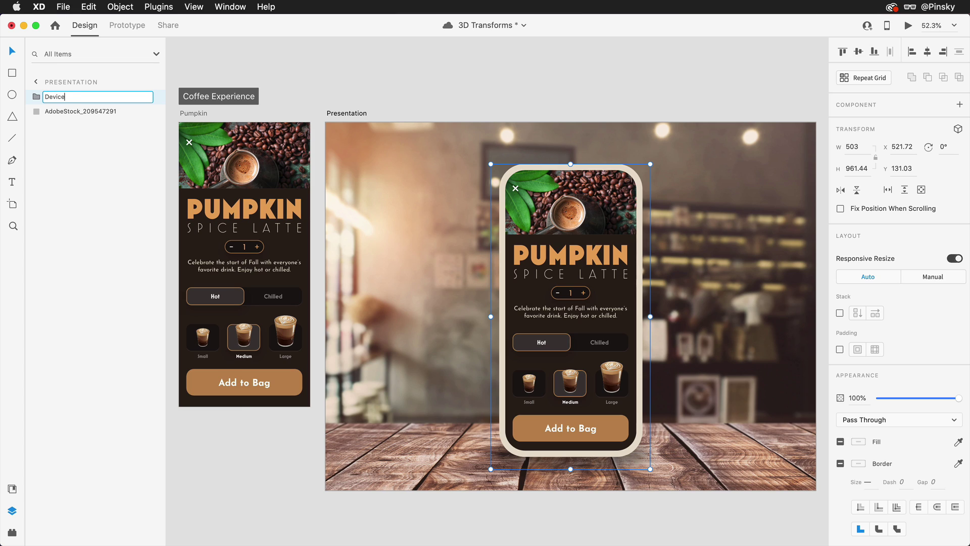
{"action": "key", "text": "Return"}
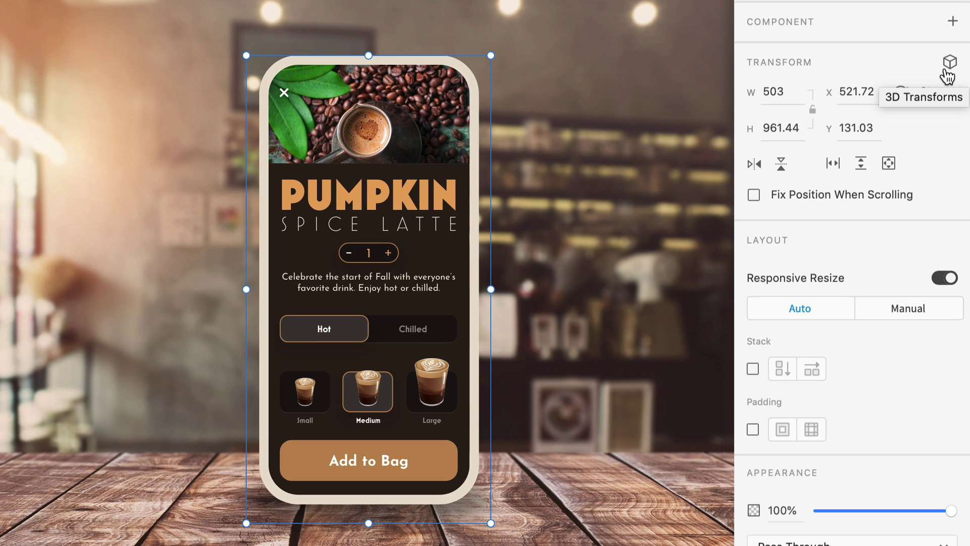
- Rotate the Device phone 9° forward and 28° sideways, pull it 21.85 along Z, and raise it
{"action": "left_click", "coordinate": [946, 69]}
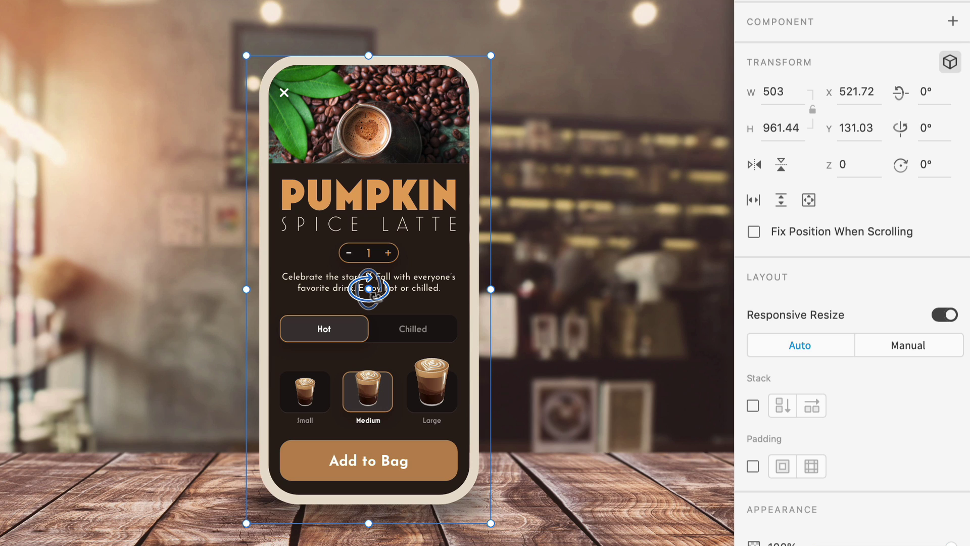
{"action": "left_click_drag", "start_coordinate": [368, 296], "coordinate": [431, 296]}
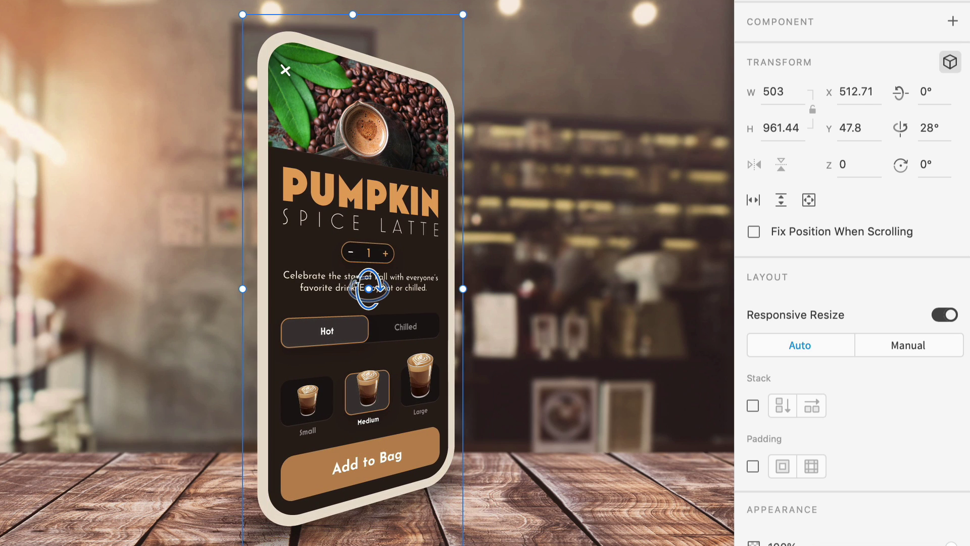
{"action": "left_click_drag", "start_coordinate": [359, 280], "coordinate": [355, 262]}
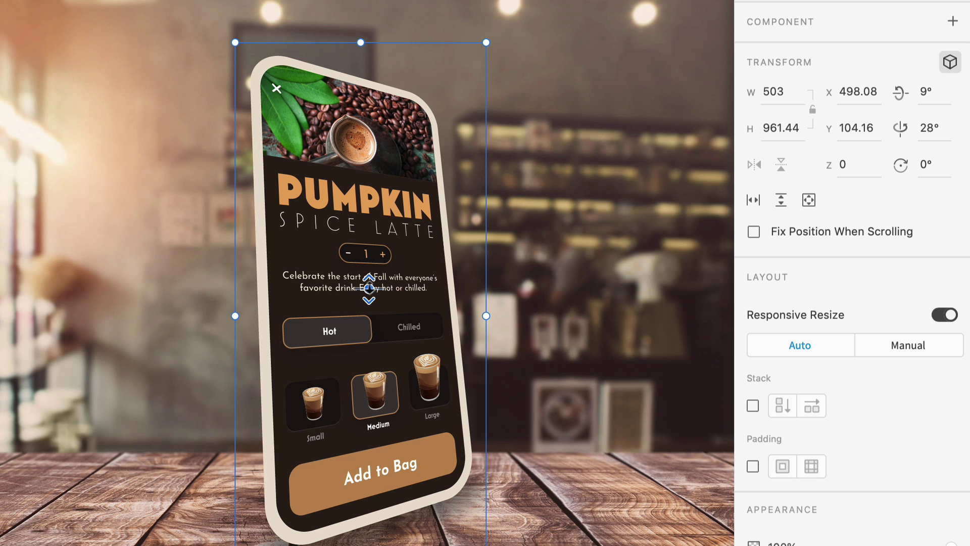
{"action": "mouse_move", "coordinate": [369, 288]}
{"action": "left_mouse_down"}
{"action": "mouse_move", "coordinate": [391, 298]}
{"action": "mouse_move", "coordinate": [368, 290]}
{"action": "mouse_move", "coordinate": [377, 288]}
{"action": "left_mouse_up"}
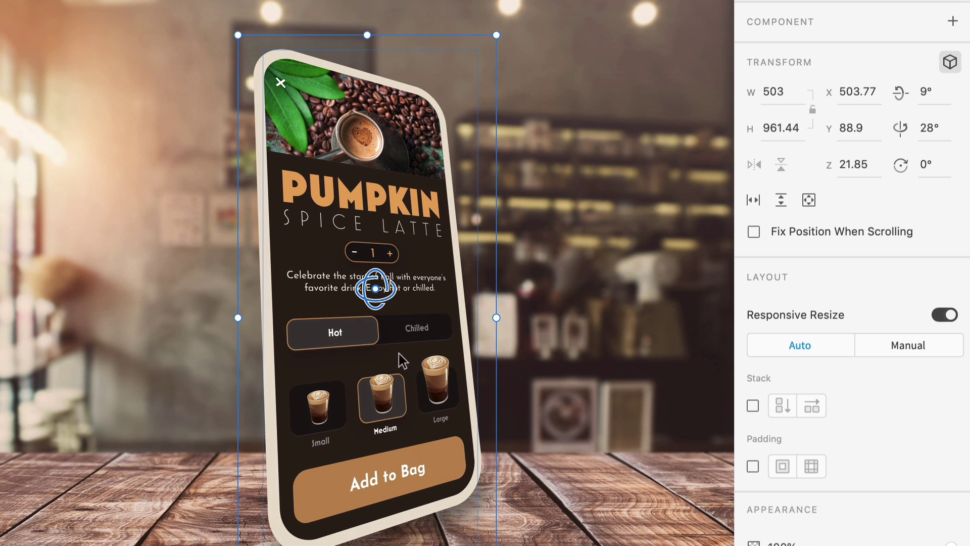
{"action": "key", "text": "shift+Up"}
{"action": "key", "text": "shift+Up"}
{"action": "key", "text": "shift+Up"}
{"action": "key", "text": "shift+Up"}
{"action": "key", "text": "shift+Up"}
{"action": "key", "text": "shift+Up"}
{"action": "key", "text": "shift+Up"}
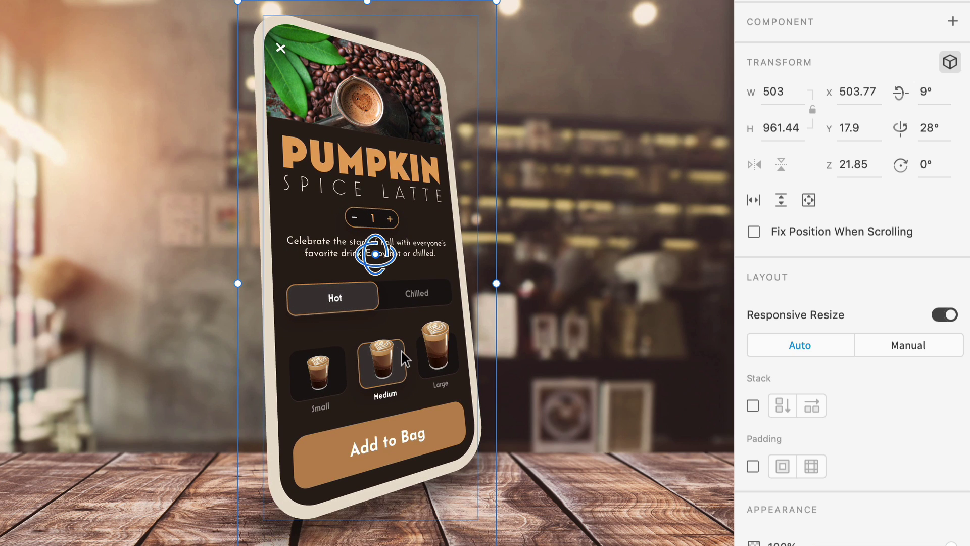
{"action": "double_click", "coordinate": [278, 91]}
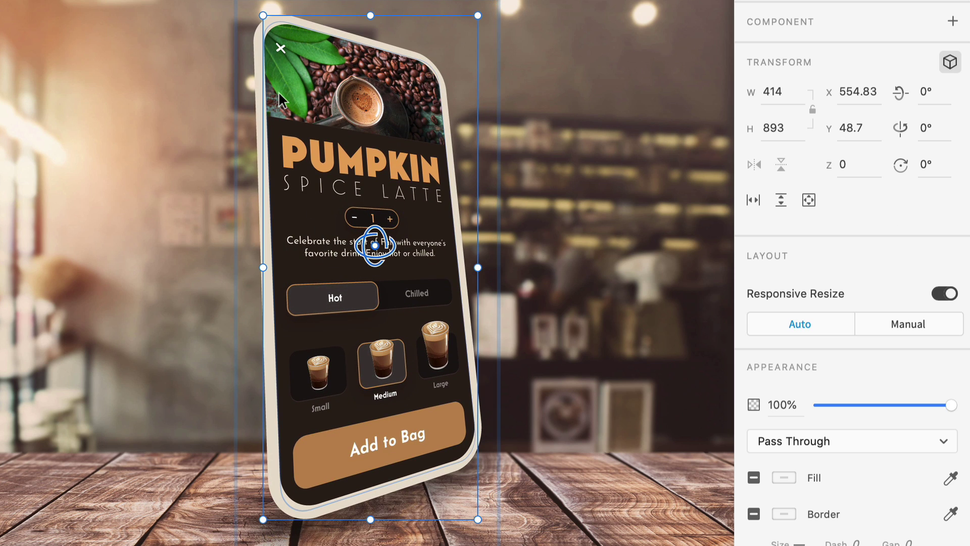
- Add a rectangle under the Pumpkin screen with radius 77 corners, no border and fill d0c3b1
{"action": "mouse_move", "coordinate": [244, 10]}
{"action": "left_mouse_down"}
{"action": "mouse_move", "coordinate": [387, 217]}
{"action": "mouse_move", "coordinate": [466, 455]}
{"action": "mouse_move", "coordinate": [487, 463]}
{"action": "left_mouse_up"}
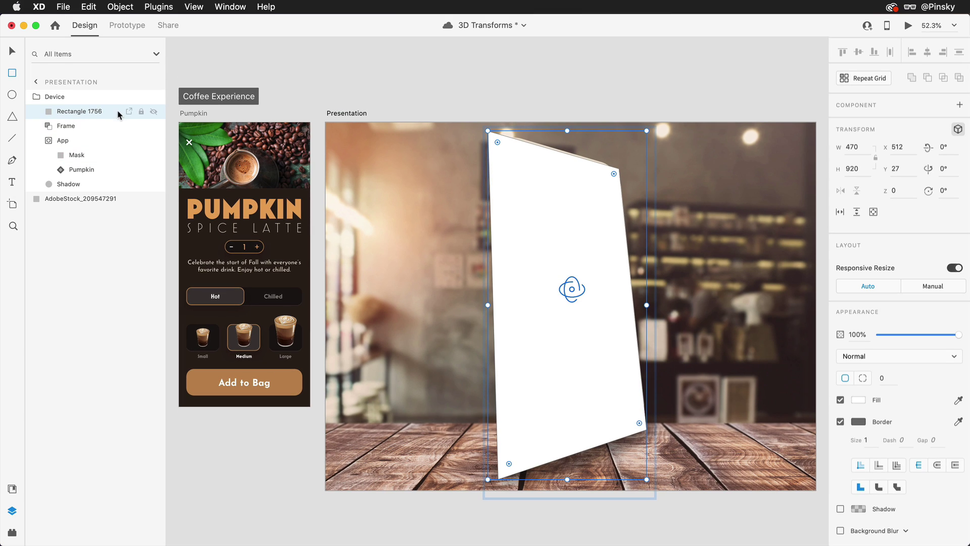
{"action": "left_click_drag", "start_coordinate": [107, 121], "coordinate": [96, 177]}
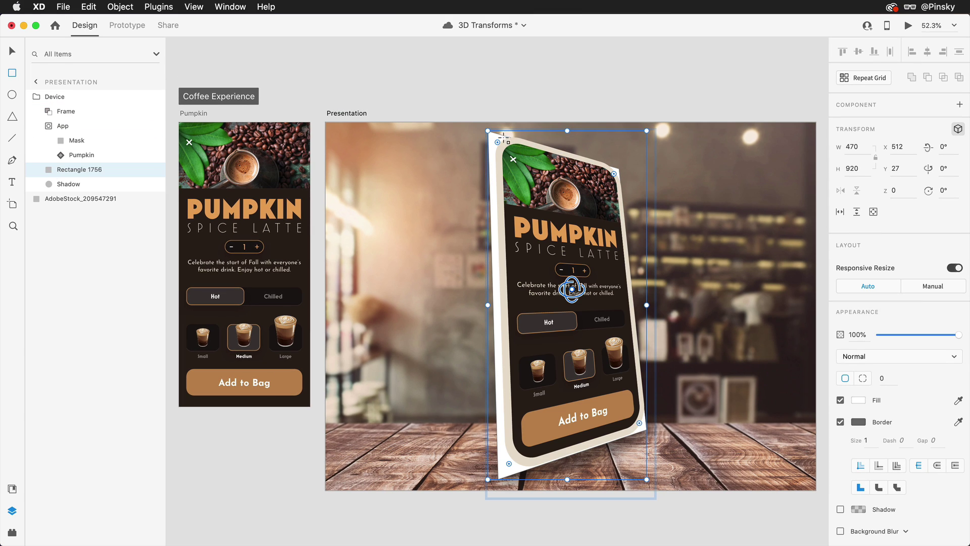
{"action": "left_click_drag", "start_coordinate": [497, 141], "coordinate": [515, 159]}
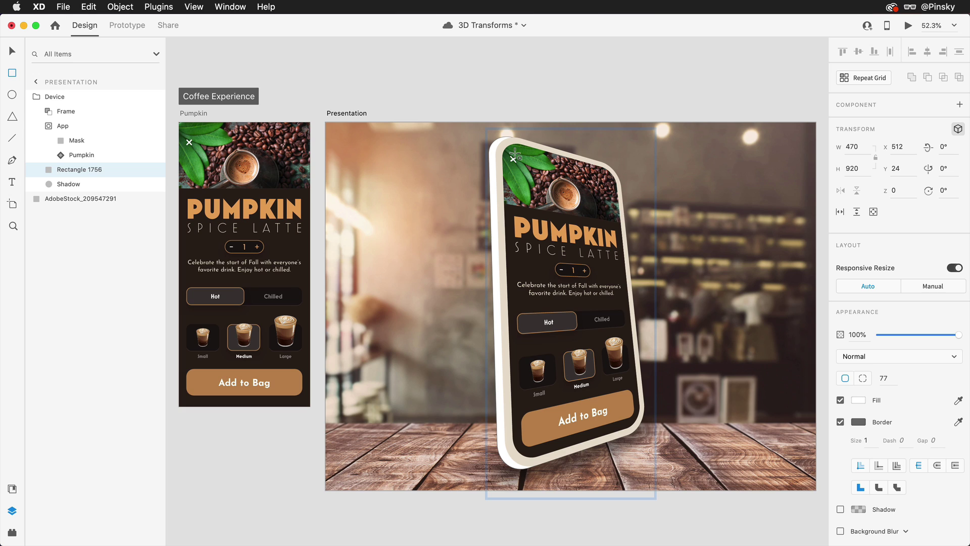
{"action": "left_click", "coordinate": [841, 422]}
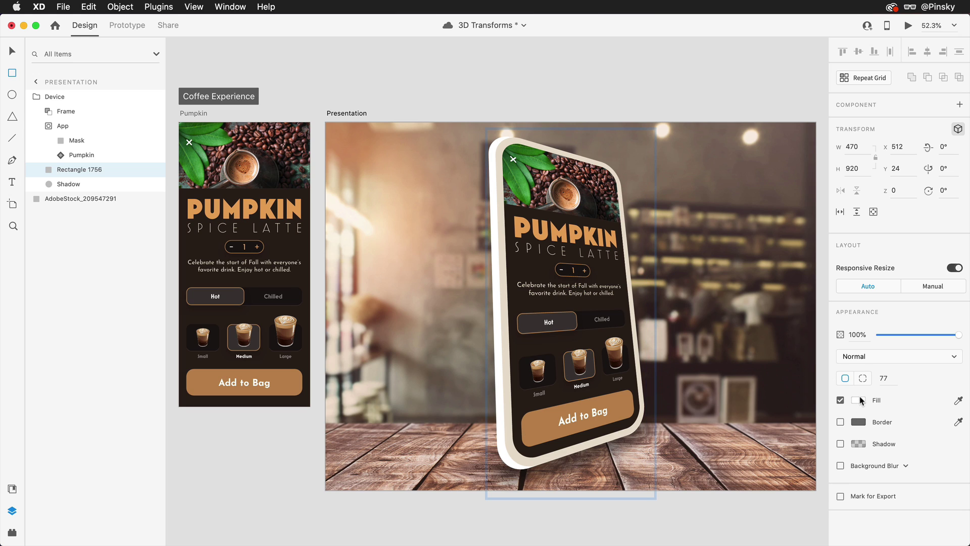
{"action": "left_click", "coordinate": [859, 399]}
{"action": "type", "text": "d0c3b1"}
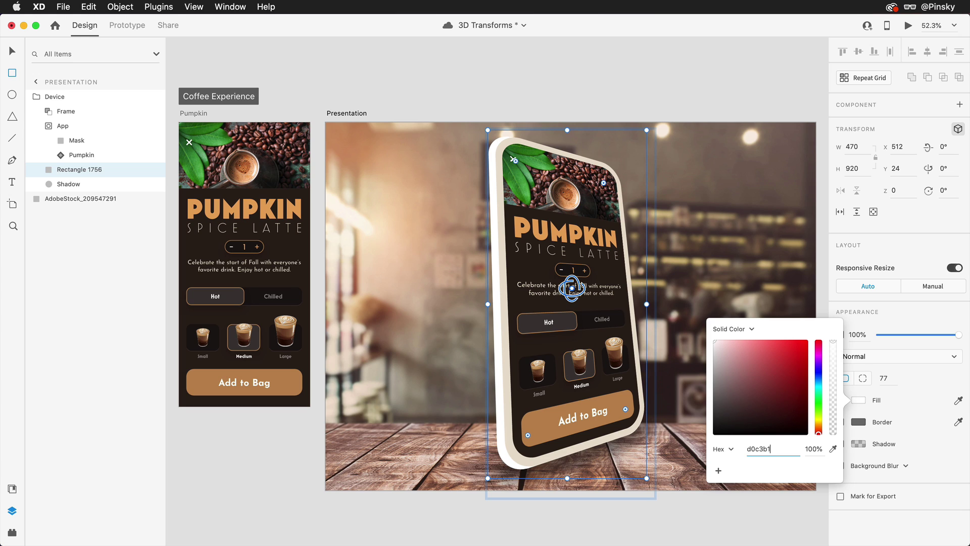
{"action": "left_click", "coordinate": [585, 84]}
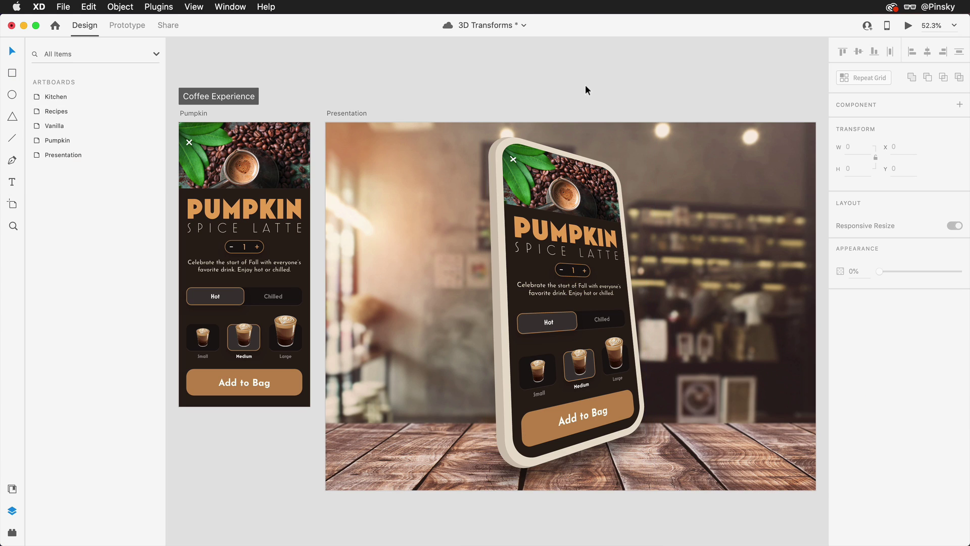
- Move the Shadow ellipse slightly lower beneath the phone
{"action": "double_click", "coordinate": [590, 458]}
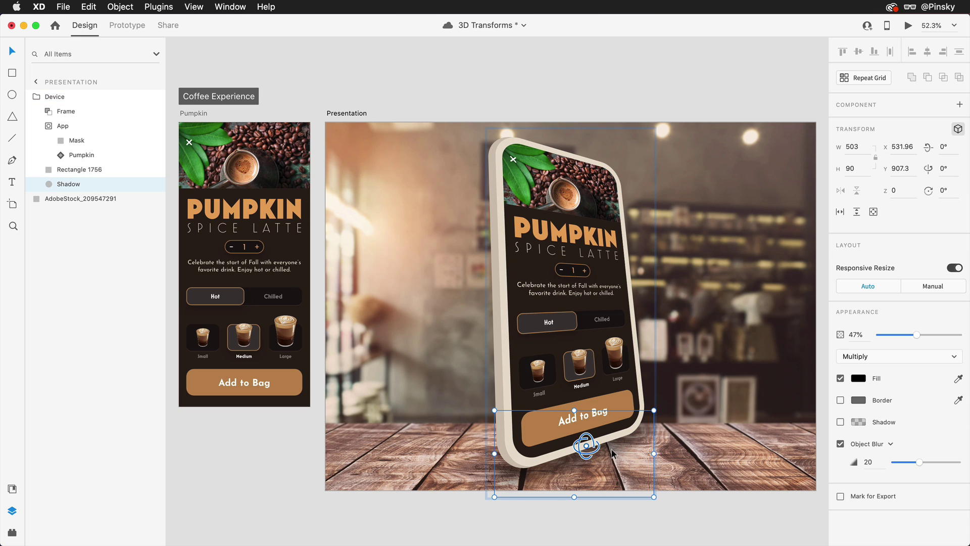
{"action": "left_click_drag", "start_coordinate": [613, 452], "coordinate": [614, 459]}
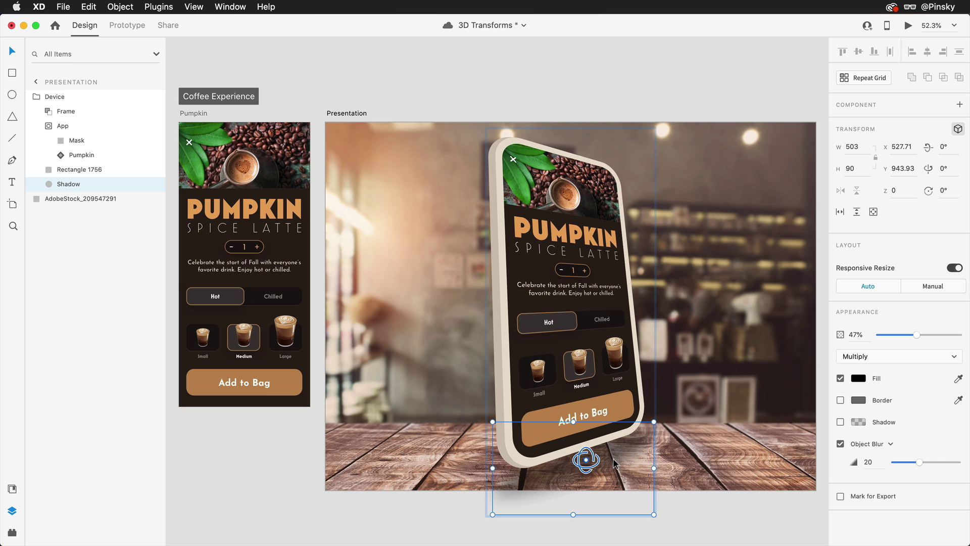
{"action": "left_click", "coordinate": [686, 505]}
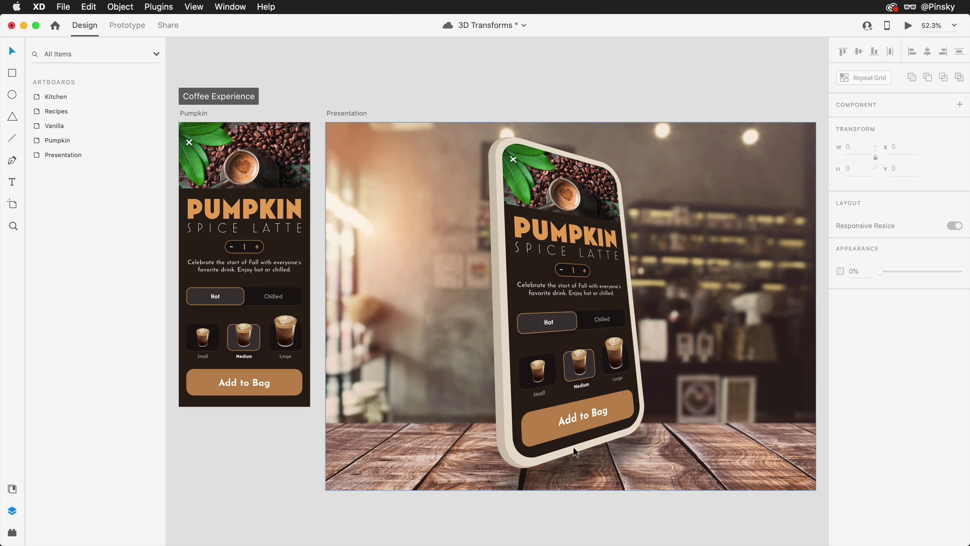
- Duplicate the Presentation artboard as Presentation – 1
{"action": "left_click", "coordinate": [340, 114]}
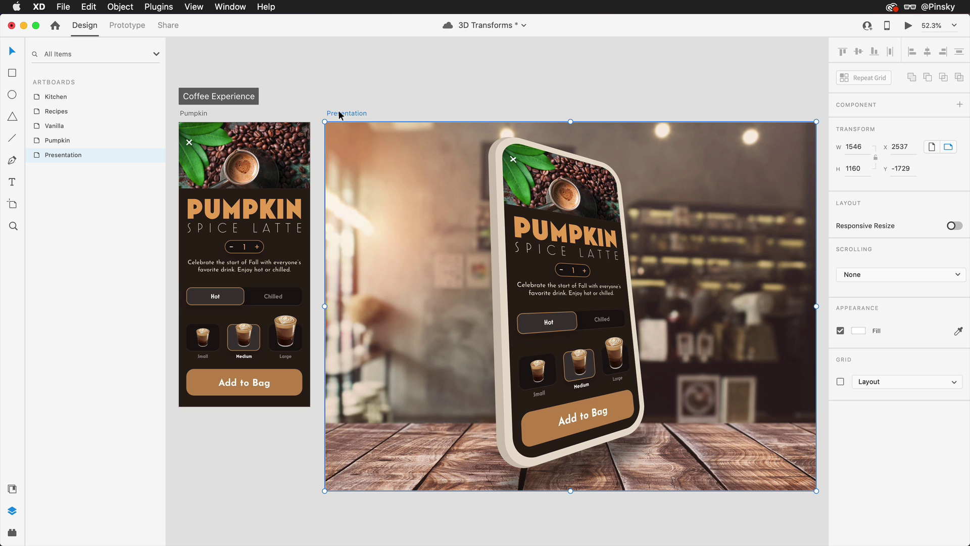
{"action": "key", "text": "super+d"}
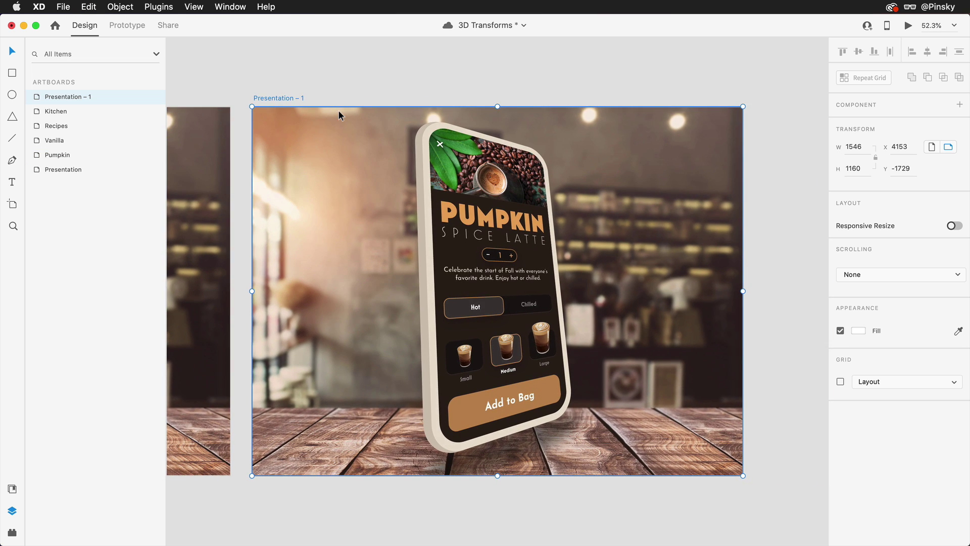
{"action": "scroll", "coordinate": [339, 110], "scroll_direction": "left", "scroll_amount": 10}
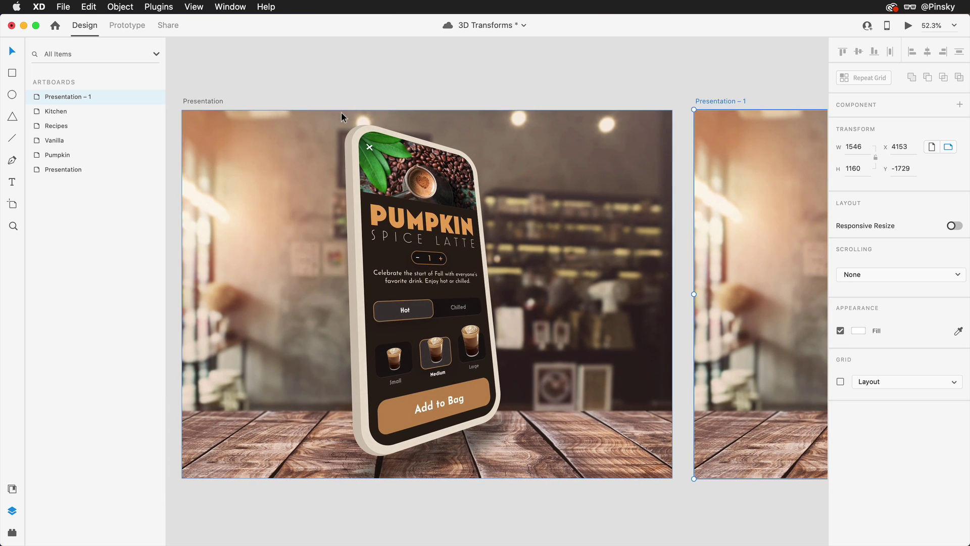
- Reset the original Device group's 3D transforms to face front and move it slightly lower
{"action": "left_click", "coordinate": [374, 132]}
{"action": "right_click", "coordinate": [379, 130]}
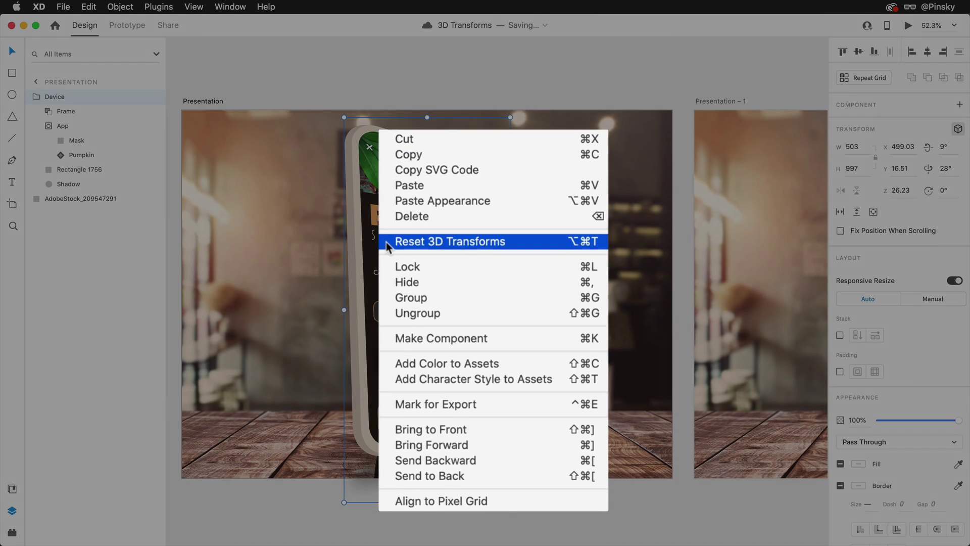
{"action": "left_click", "coordinate": [387, 241]}
{"action": "double_click", "coordinate": [356, 257]}
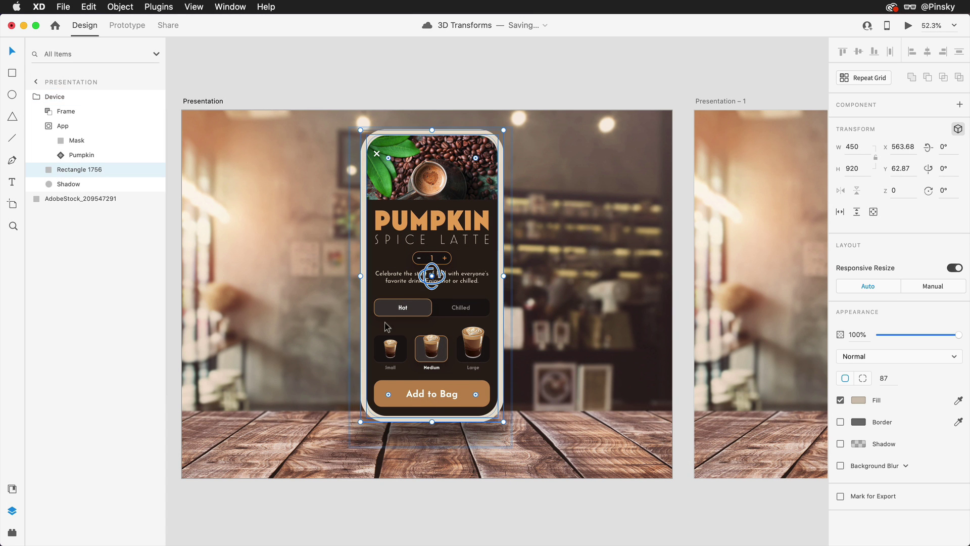
{"action": "left_click", "coordinate": [441, 434]}
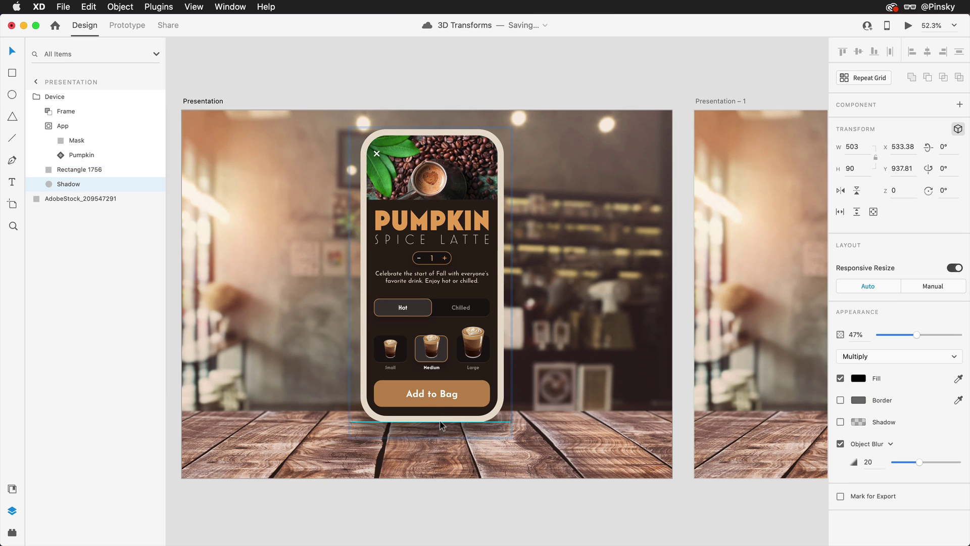
{"action": "left_click", "coordinate": [457, 332]}
{"action": "left_click_drag", "start_coordinate": [456, 332], "coordinate": [457, 344]}
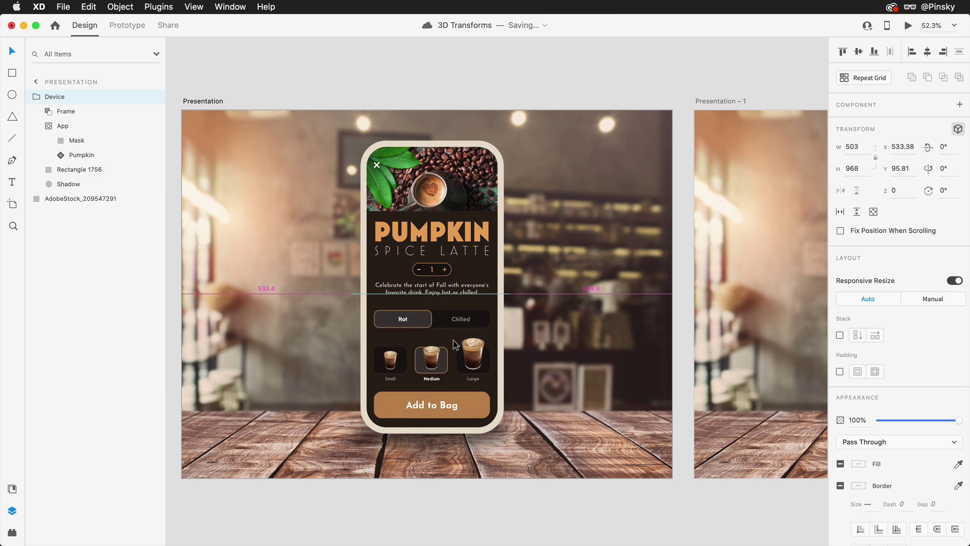
- Link Presentation to Presentation – 1: Time trigger 0.6 s, Auto-Animate, Ease In-Out, 3 s; preview it
{"action": "left_click", "coordinate": [122, 26]}
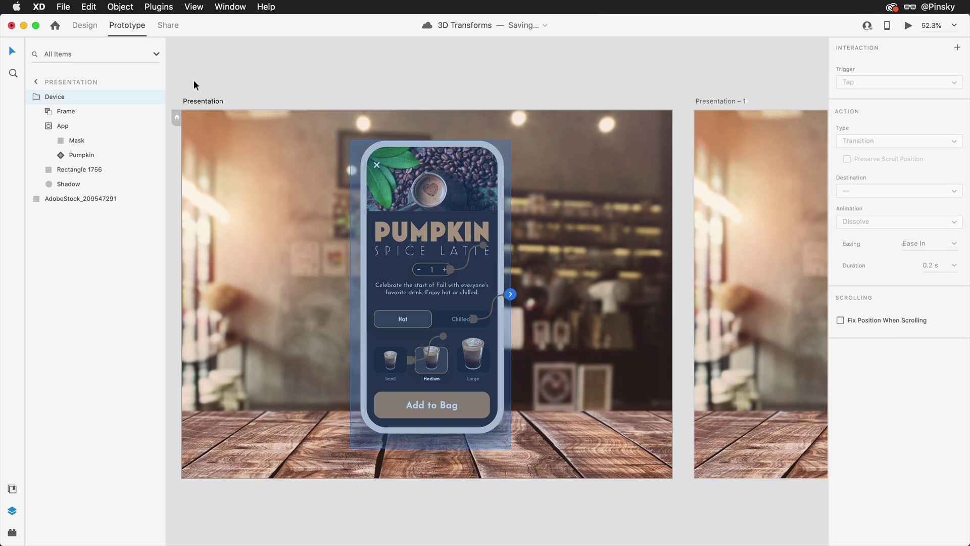
{"action": "left_click", "coordinate": [200, 102]}
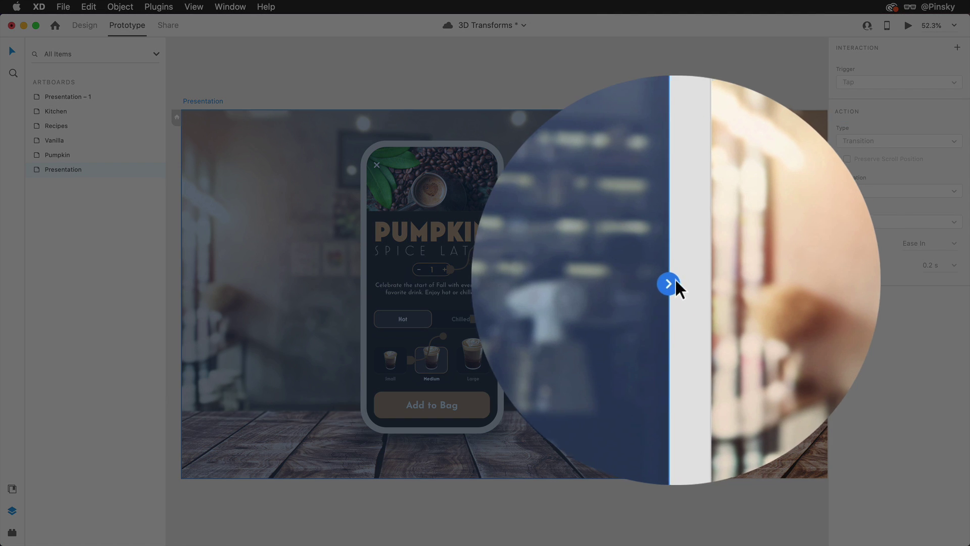
{"action": "left_click_drag", "start_coordinate": [672, 282], "coordinate": [726, 239]}
{"action": "left_click", "coordinate": [954, 102]}
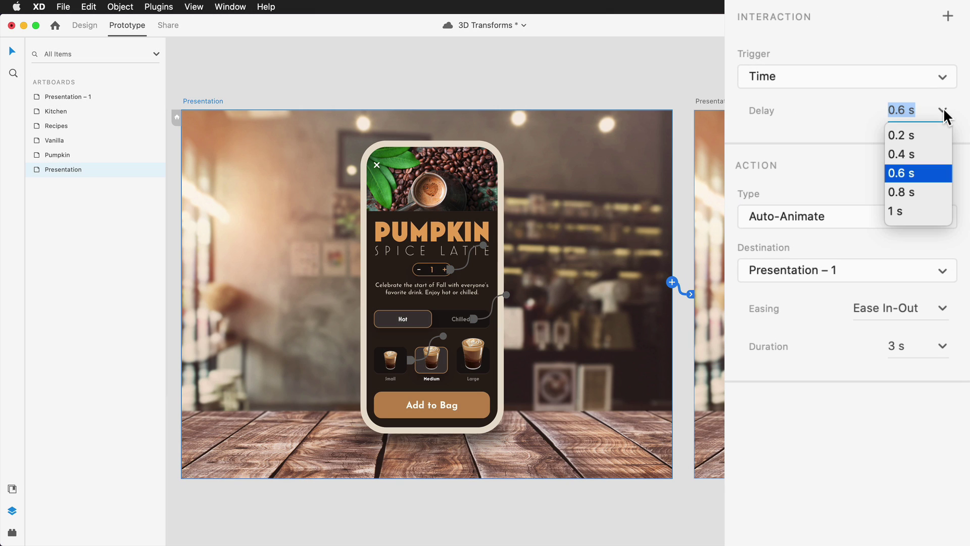
{"action": "left_click", "coordinate": [920, 174]}
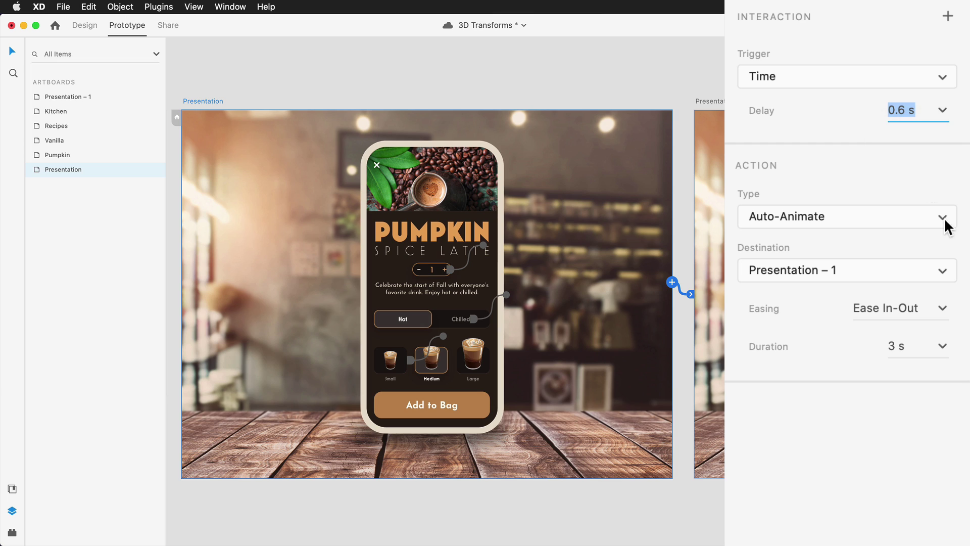
{"action": "left_click", "coordinate": [942, 309]}
{"action": "left_click", "coordinate": [909, 389]}
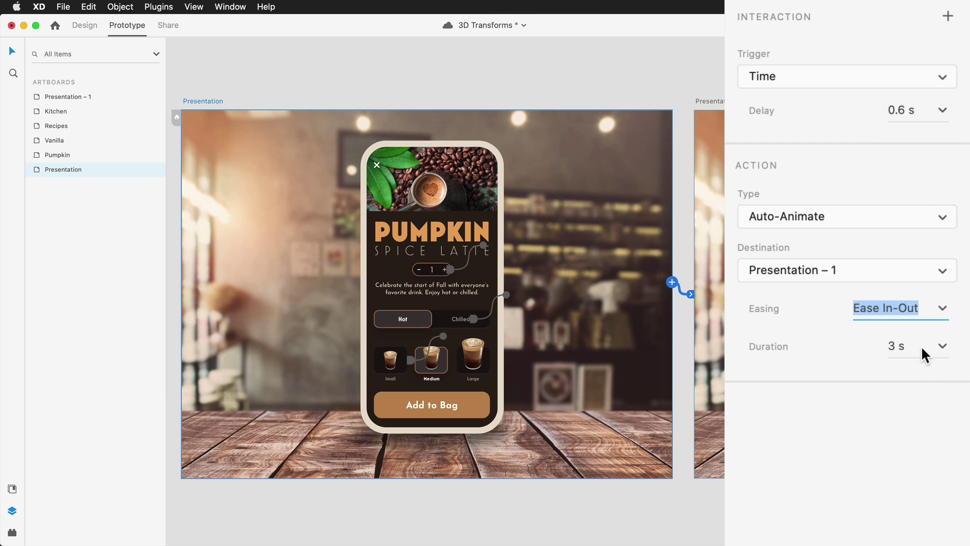
{"action": "left_click", "coordinate": [920, 346]}
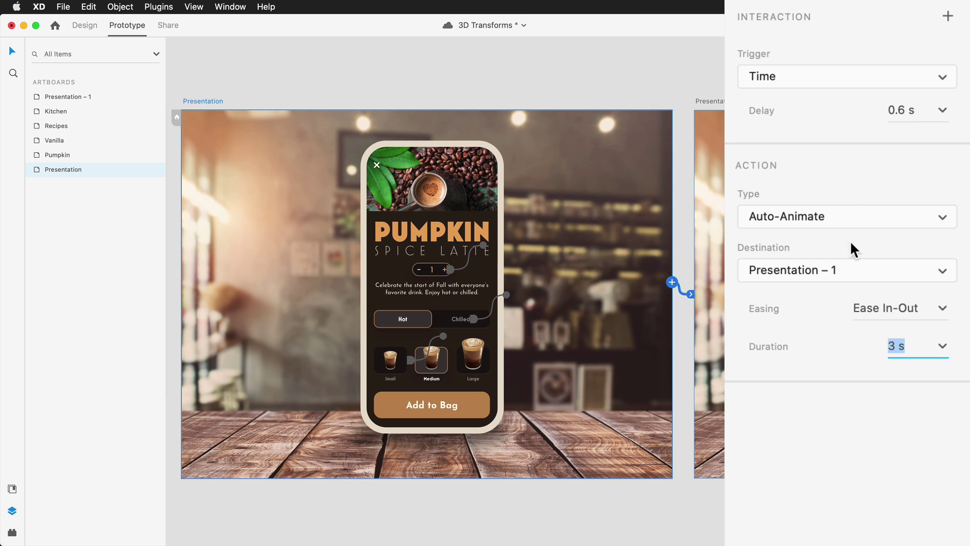
{"action": "left_click", "coordinate": [908, 27]}
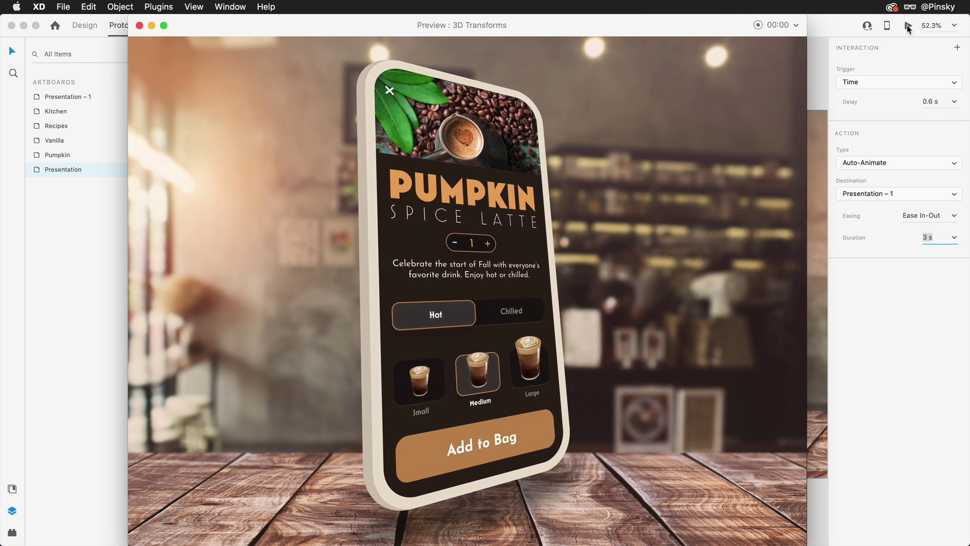
{"action": "left_click", "coordinate": [908, 28]}
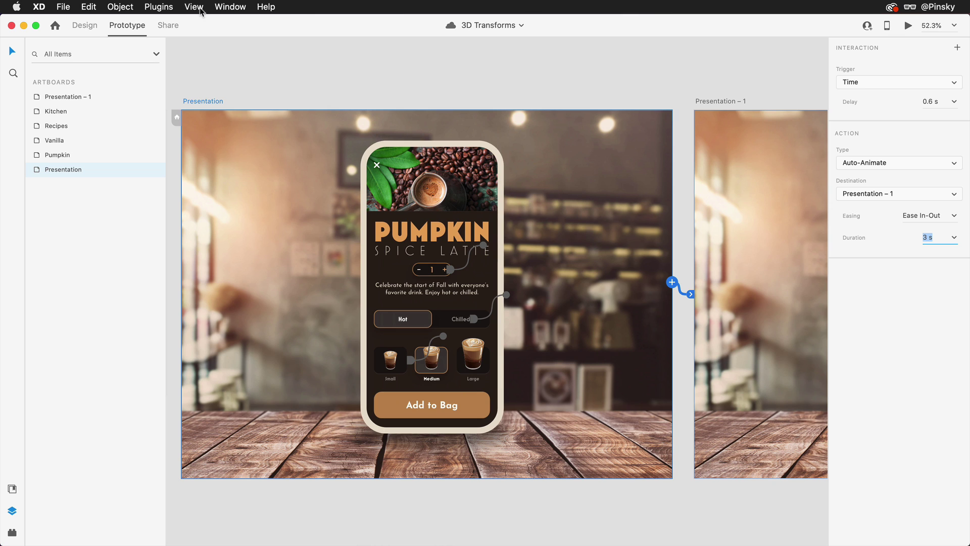
- In Design mode, slide the Hot / Chilled pill background toward Chilled
{"action": "left_click", "coordinate": [93, 27]}
{"action": "double_click", "coordinate": [406, 318]}
{"action": "double_click", "coordinate": [406, 319]}
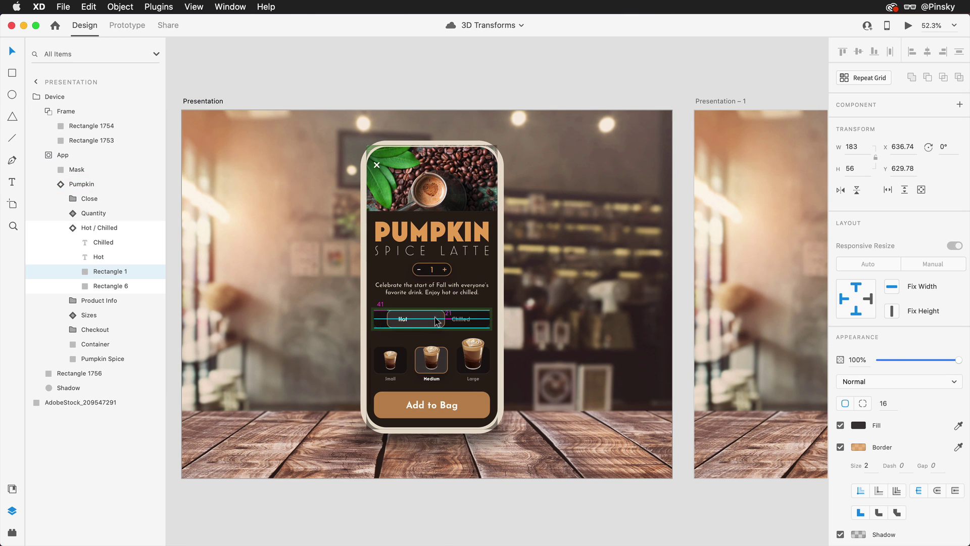
{"action": "mouse_move", "coordinate": [406, 319]}
{"action": "left_mouse_down"}
{"action": "mouse_move", "coordinate": [455, 321]}
{"action": "mouse_move", "coordinate": [425, 323]}
{"action": "left_mouse_up"}
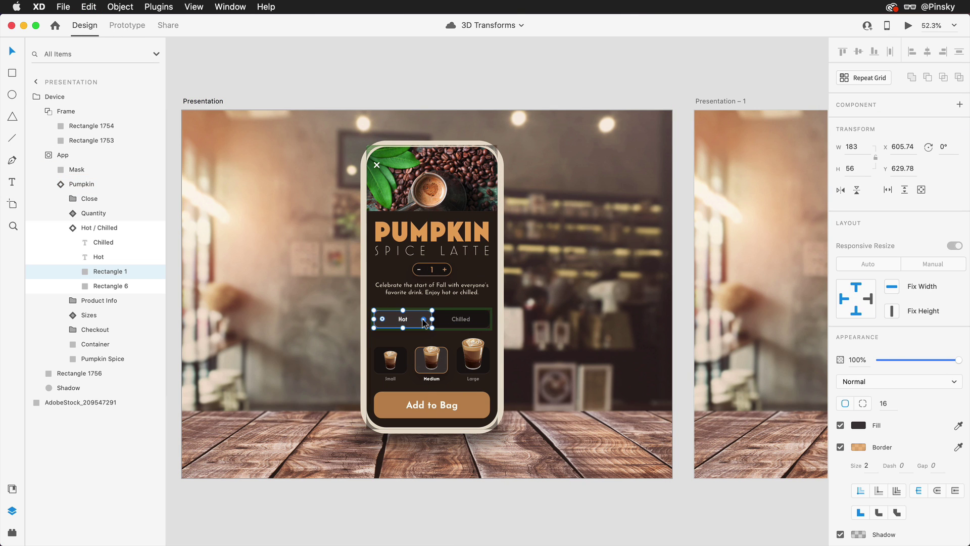
- Set the Sizes component to Large and the toggle to Chilled, then scroll to the Recipes artboard
{"action": "scroll", "coordinate": [423, 323], "scroll_direction": "left", "scroll_amount": 3}
{"action": "scroll", "coordinate": [424, 323], "scroll_direction": "left", "scroll_amount": 6}
{"action": "left_click", "coordinate": [423, 323]}
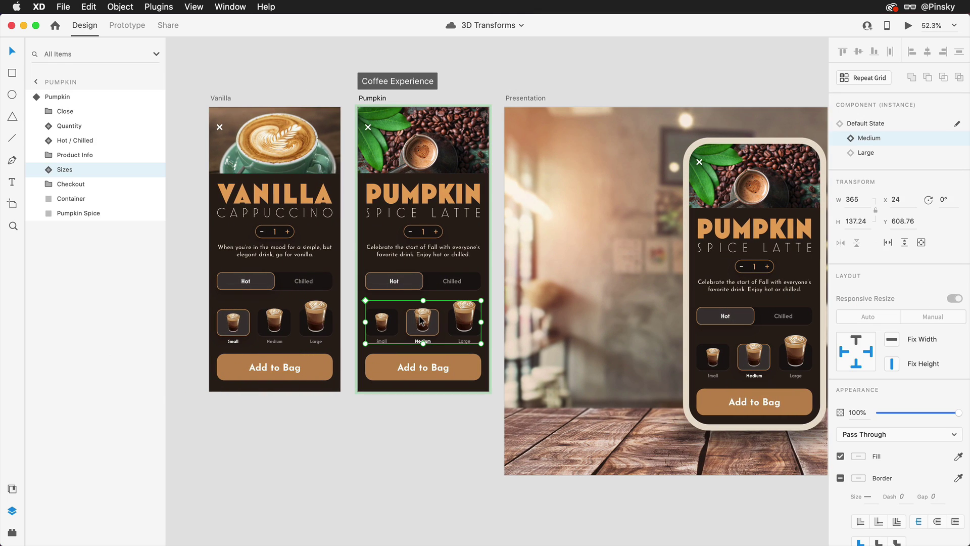
{"action": "left_click", "coordinate": [866, 152]}
{"action": "left_click", "coordinate": [460, 278]}
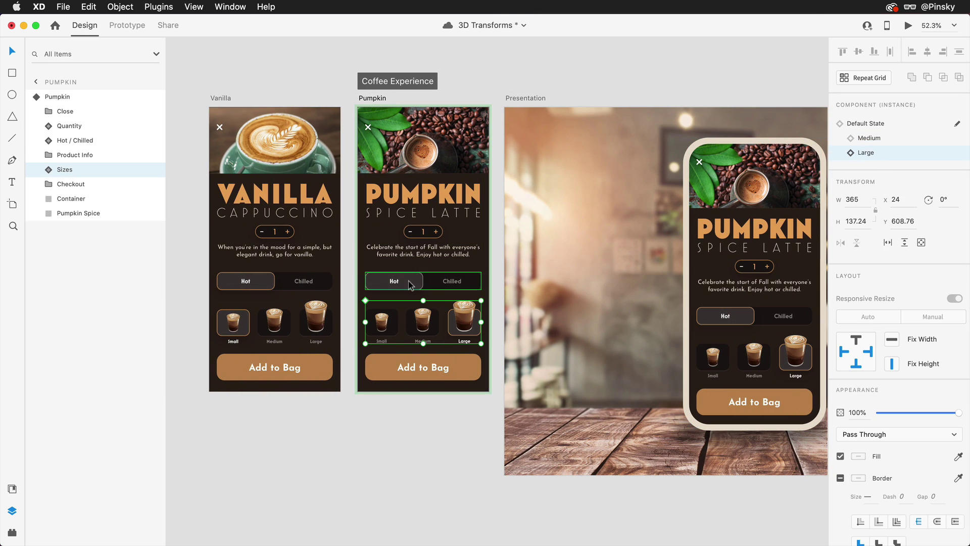
{"action": "left_click", "coordinate": [893, 142]}
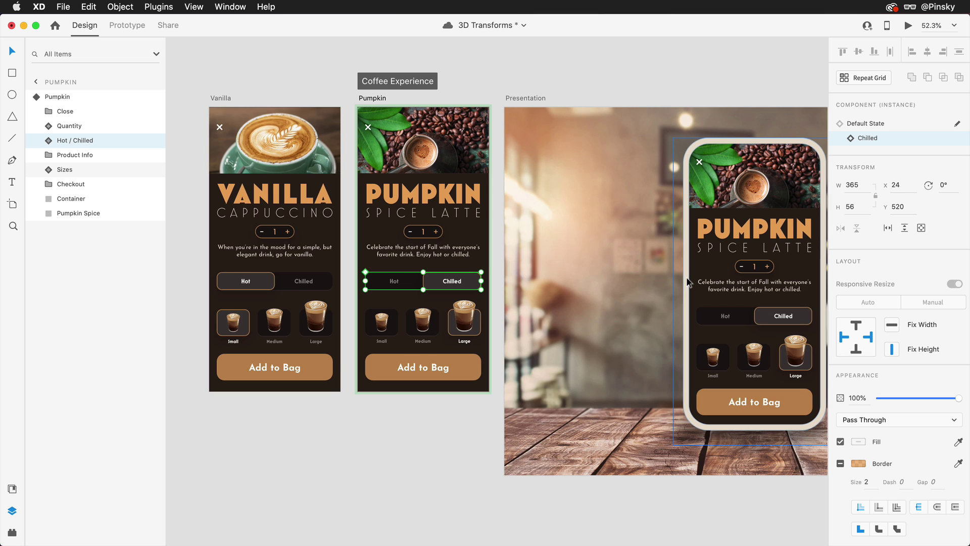
{"action": "scroll", "coordinate": [686, 278], "scroll_direction": "right", "scroll_amount": 10}
{"action": "scroll", "coordinate": [687, 278], "scroll_direction": "right", "scroll_amount": 10}
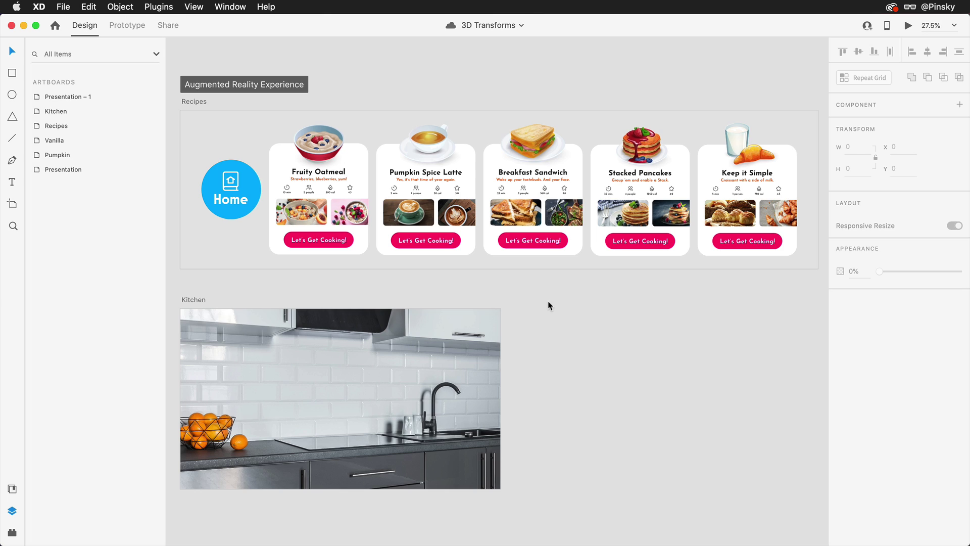
- Select the group of five recipe cards in the Recipes artboard
{"action": "left_click", "coordinate": [341, 204]}
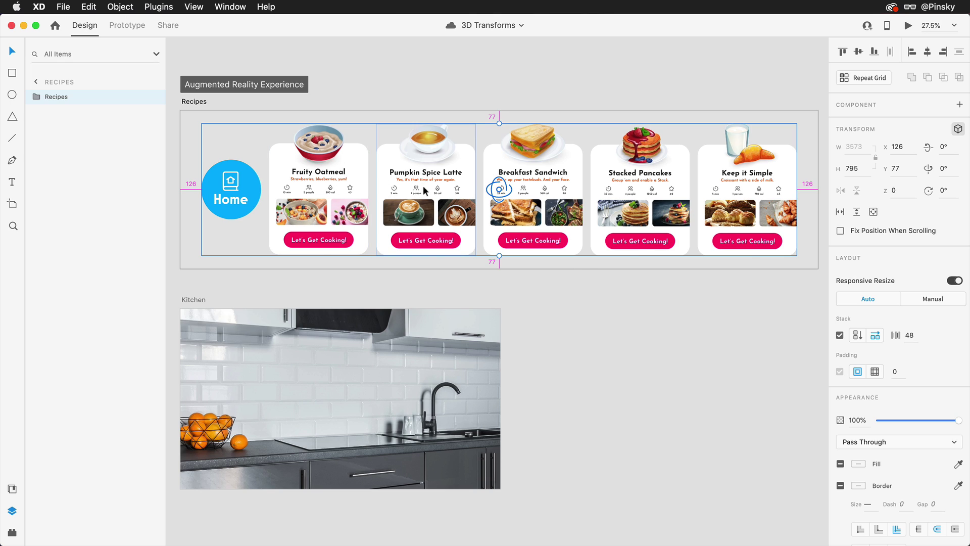
- Duplicate the recipe cards onto the Kitchen photo and slide them left
{"action": "left_click_drag", "start_coordinate": [423, 171], "coordinate": [305, 380]}
{"action": "scroll", "coordinate": [309, 380], "scroll_direction": "up", "scroll_amount": 5}
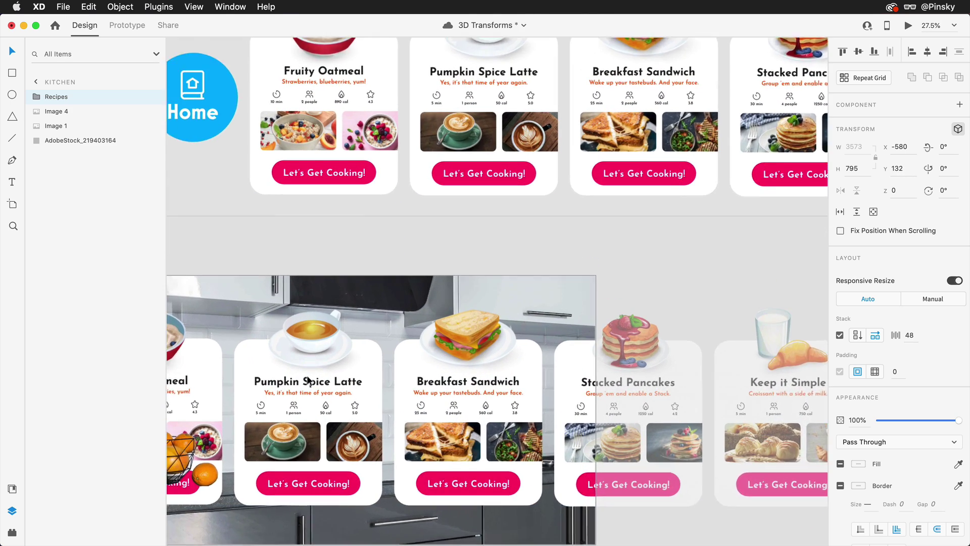
{"action": "scroll", "coordinate": [309, 380], "scroll_direction": "left", "scroll_amount": 3}
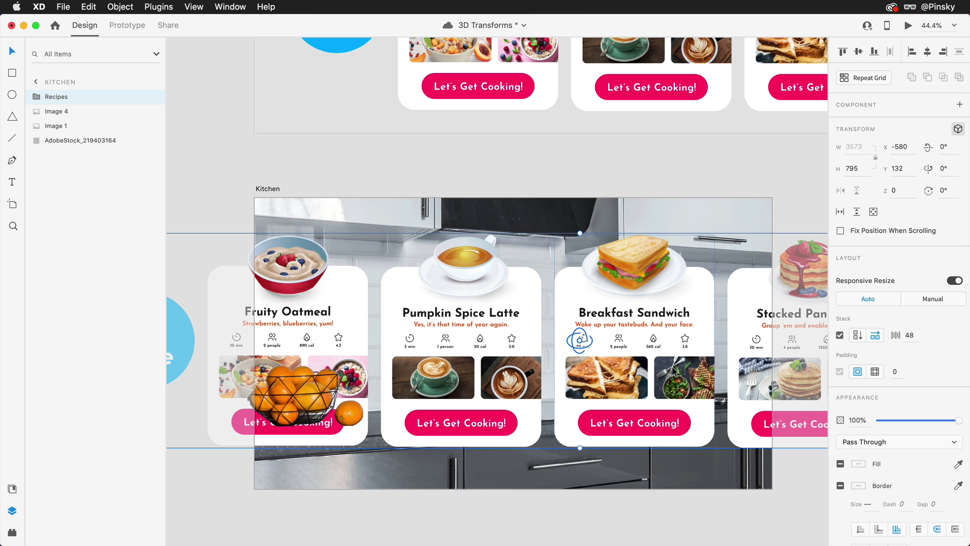
{"action": "left_click_drag", "start_coordinate": [658, 376], "coordinate": [511, 366]}
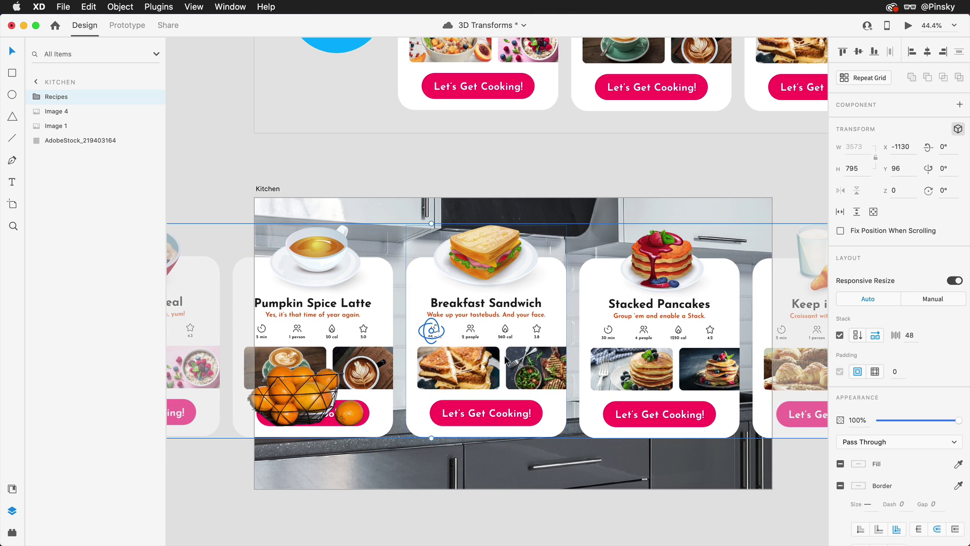
- Set the kitchen backdrop photo to Z -1000 and the orange basket image to Z 500
{"action": "left_click", "coordinate": [500, 214]}
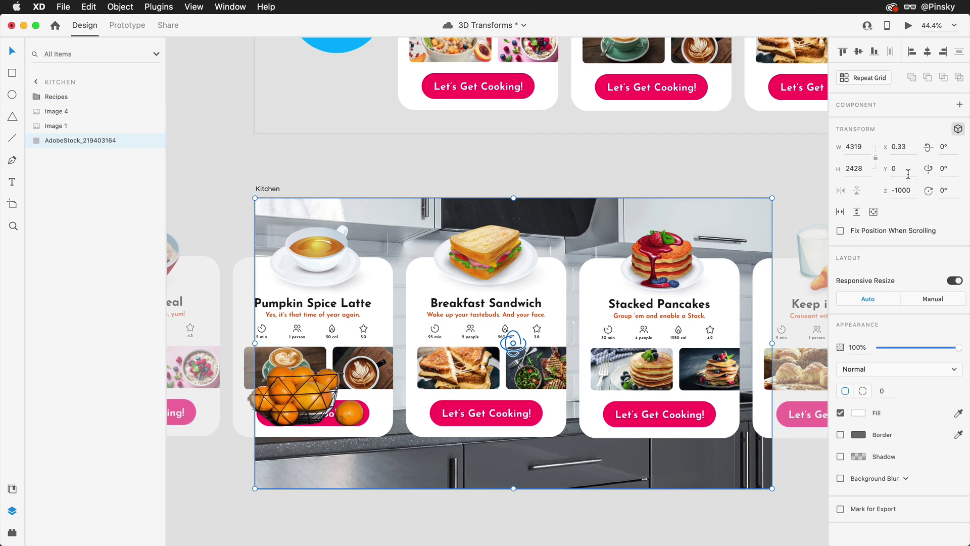
{"action": "left_click", "coordinate": [915, 192]}
{"action": "left_click", "coordinate": [298, 405]}
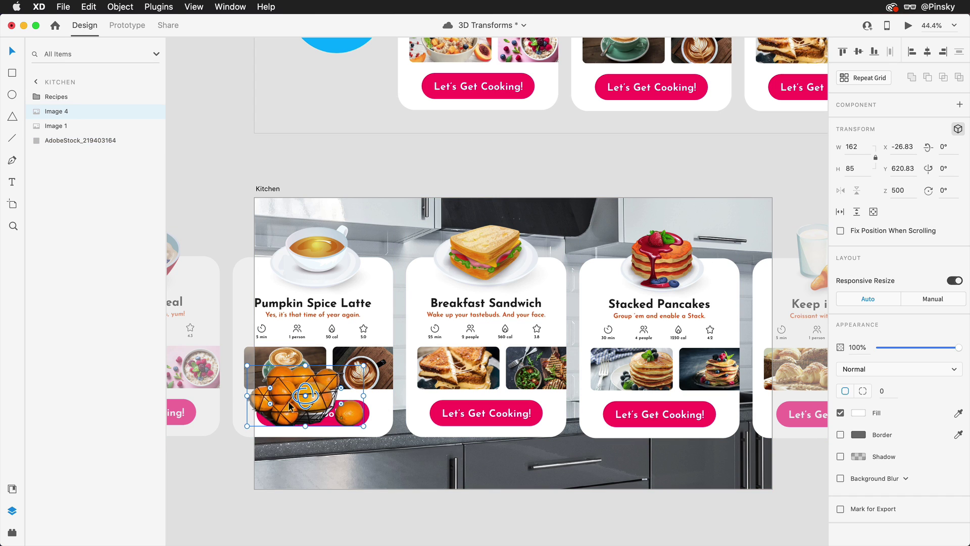
{"action": "left_click_drag", "start_coordinate": [290, 406], "coordinate": [290, 405]}
- Toggle the Recipes group's visibility back on and select the card stack
{"action": "left_click", "coordinate": [154, 97]}
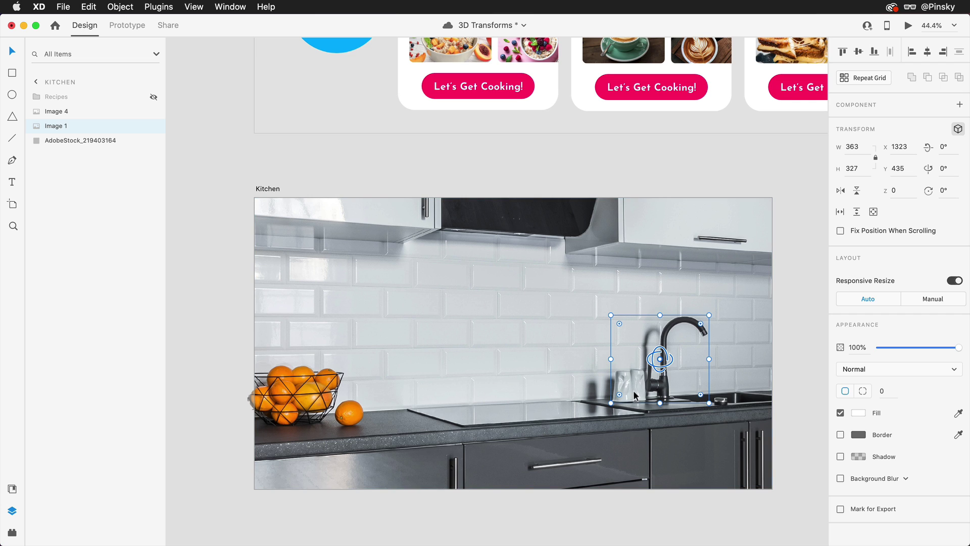
{"action": "left_click_drag", "start_coordinate": [635, 396], "coordinate": [639, 400]}
{"action": "left_click", "coordinate": [154, 97]}
{"action": "left_click", "coordinate": [474, 335]}
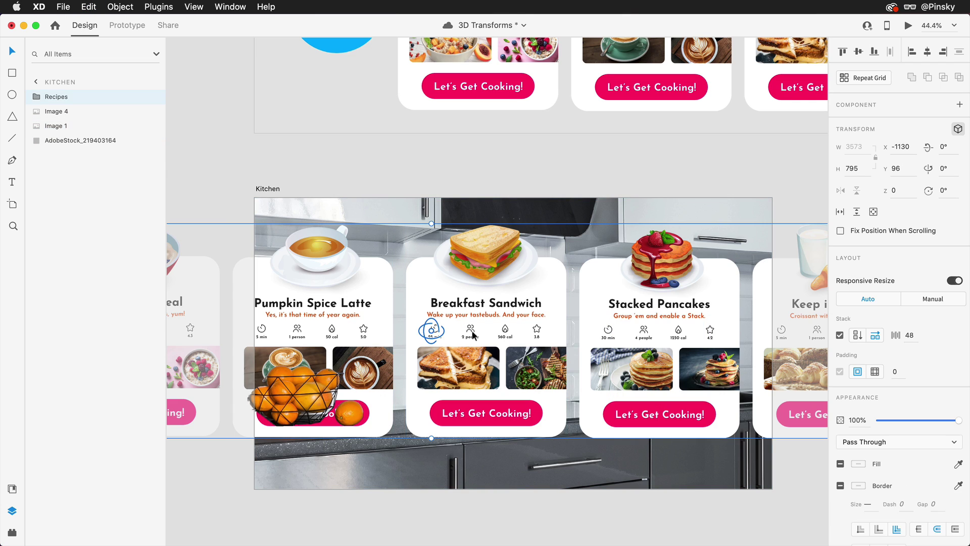
- Rotate the Recipes card row in 3D into perspective and shift it left behind the faucet
{"action": "left_click_drag", "start_coordinate": [431, 331], "coordinate": [463, 335]}
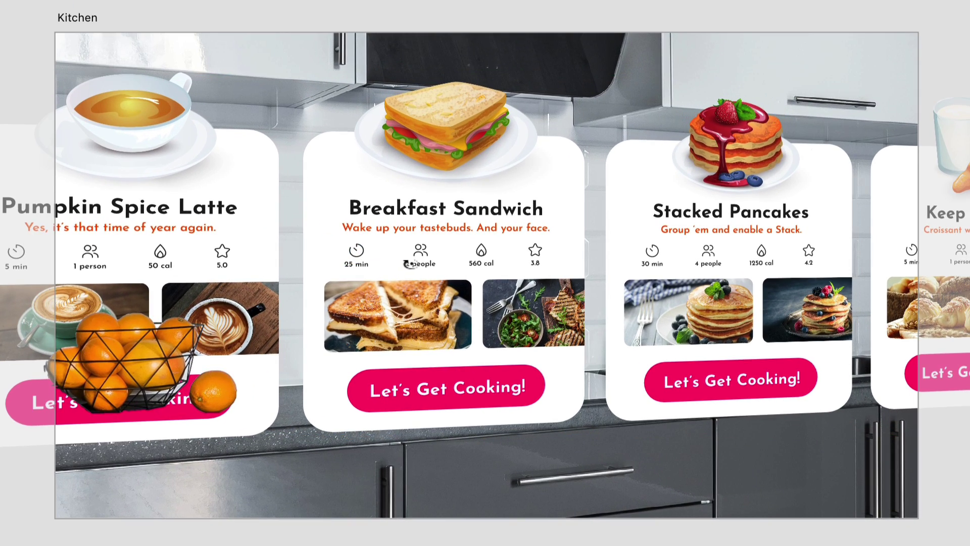
{"action": "left_click_drag", "start_coordinate": [407, 264], "coordinate": [422, 260]}
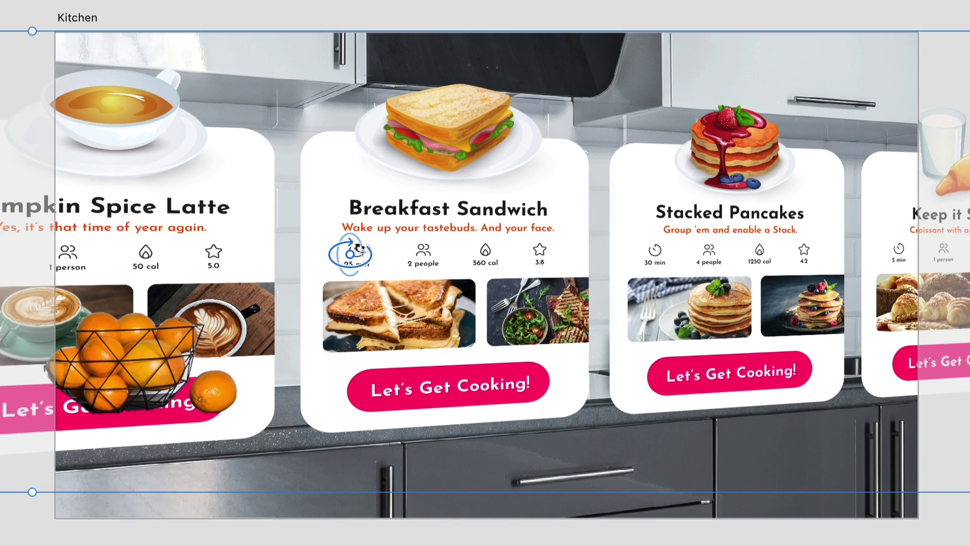
{"action": "left_click_drag", "start_coordinate": [350, 254], "coordinate": [117, 123]}
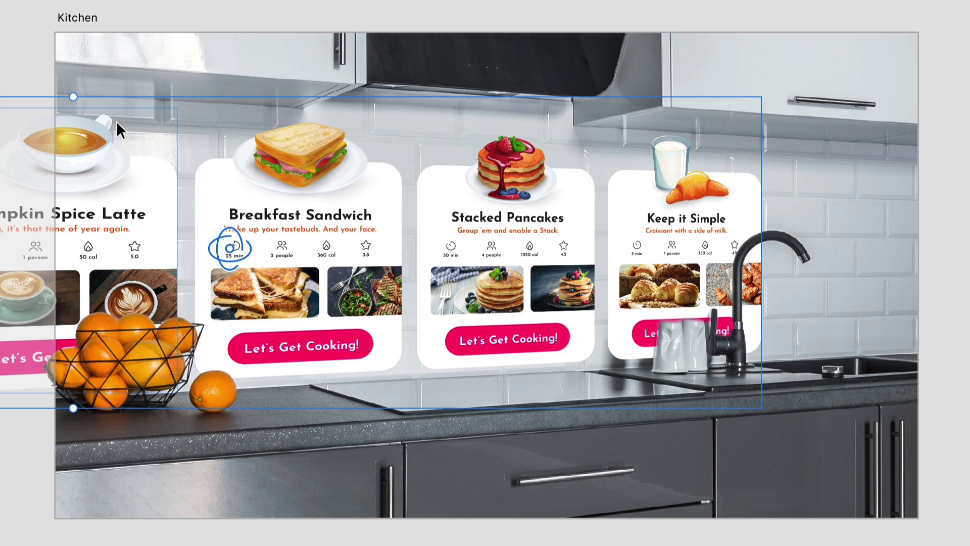
- Drag the Stacked Pancakes card forward along the Z axis so it looms larger in front
{"action": "left_click", "coordinate": [449, 182]}
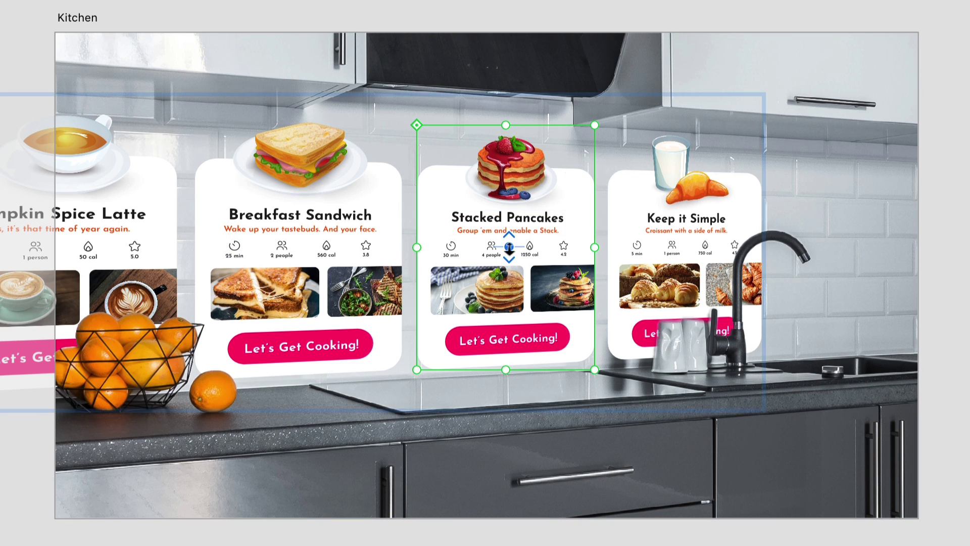
{"action": "left_click_drag", "start_coordinate": [509, 248], "coordinate": [510, 413]}
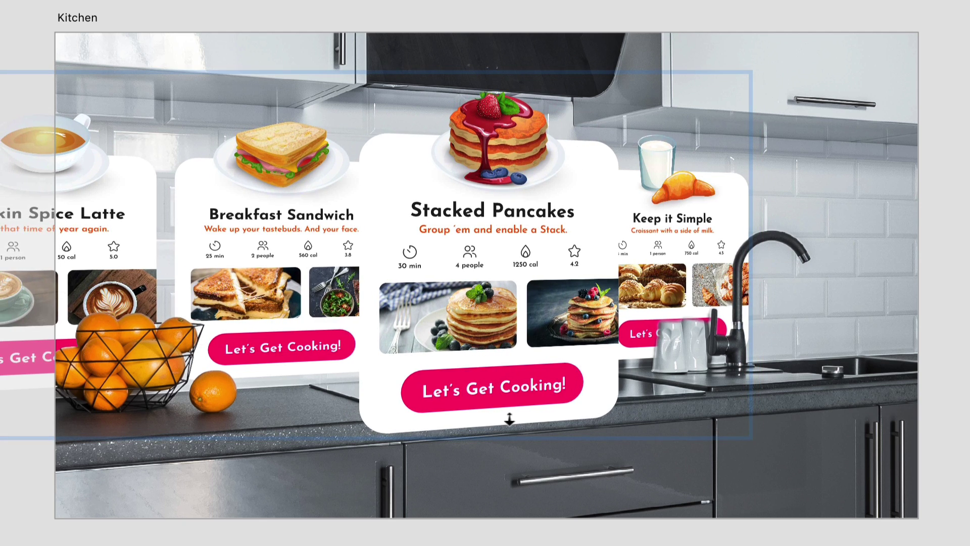
{"action": "left_click", "coordinate": [513, 427]}
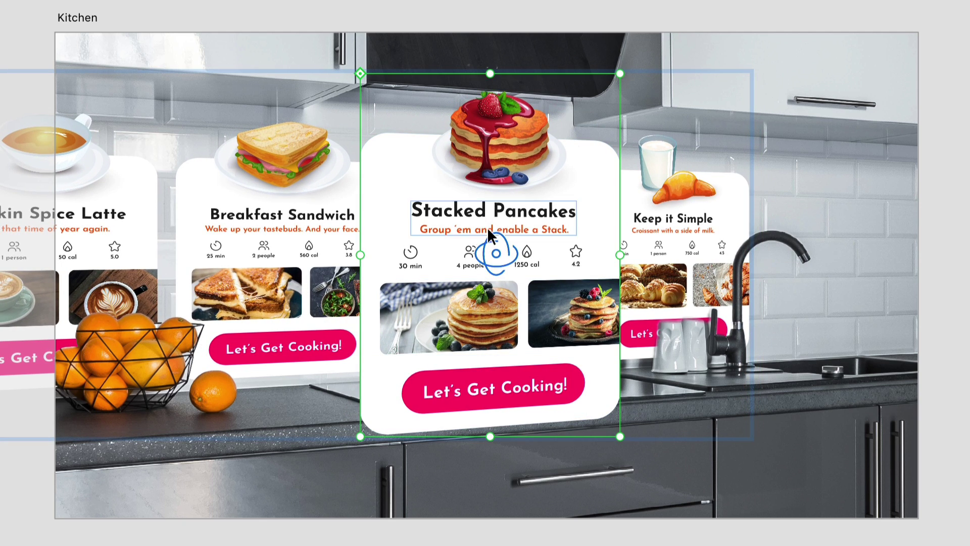
{"action": "key", "text": "Escape"}
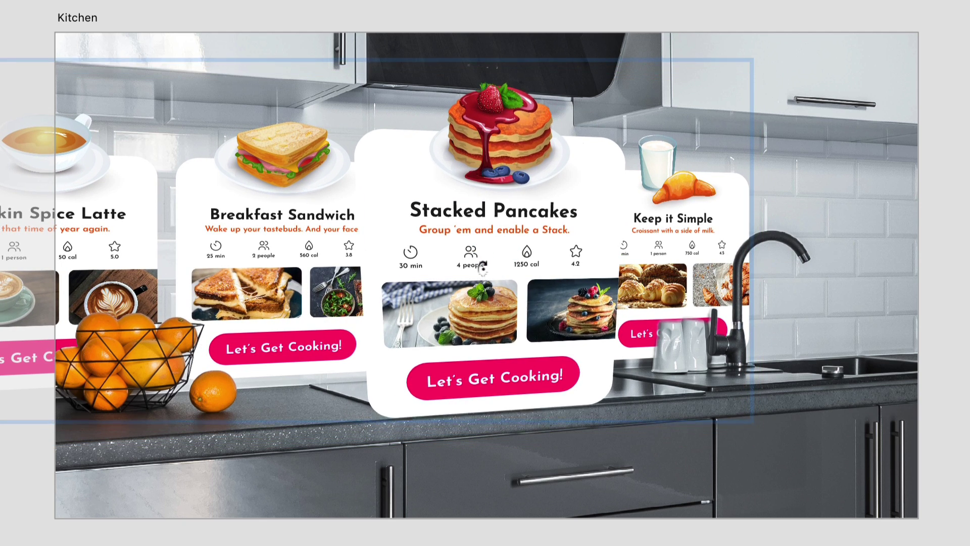
{"action": "left_click", "coordinate": [483, 250]}
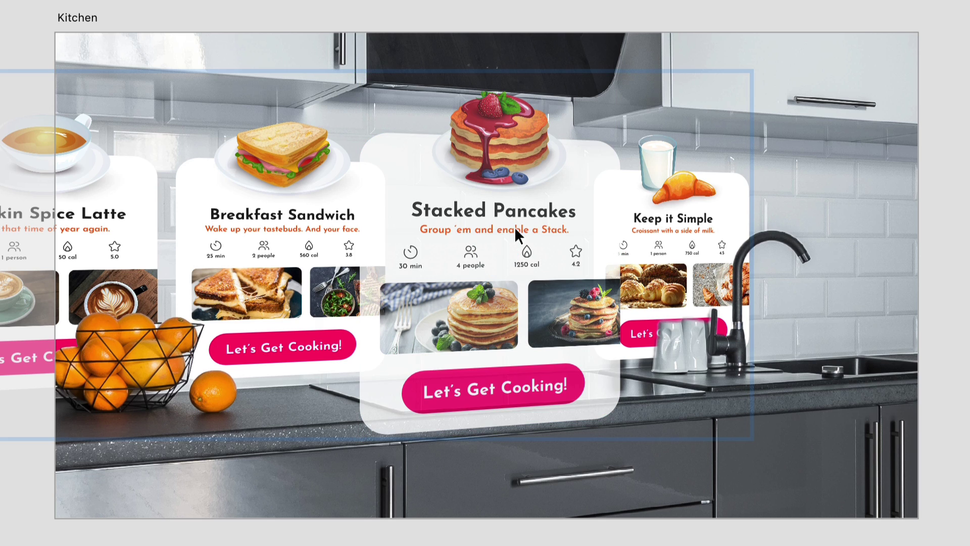
- Set the Breakfast Sandwich, Pumpkin Spice Latte and Keep it Simple cards to 40% opacity
{"action": "left_click", "coordinate": [695, 219]}
{"action": "left_click", "coordinate": [284, 208]}
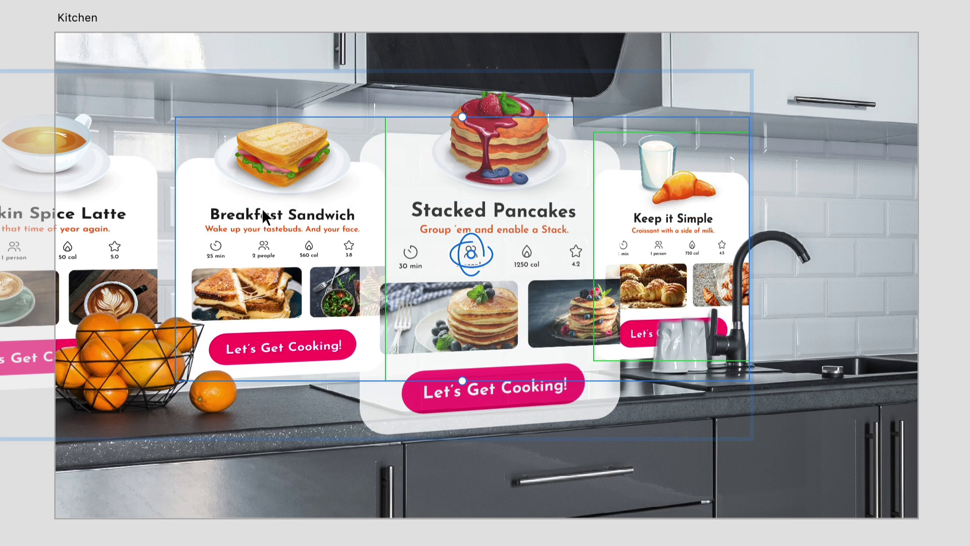
{"action": "key", "text": "space"}
{"action": "left_click", "coordinate": [97, 205]}
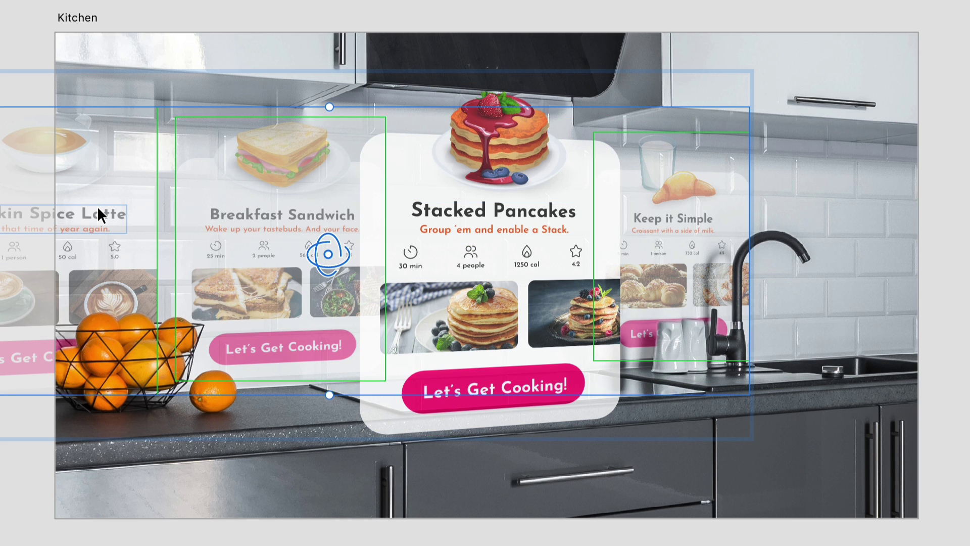
{"action": "left_click", "coordinate": [84, 20]}
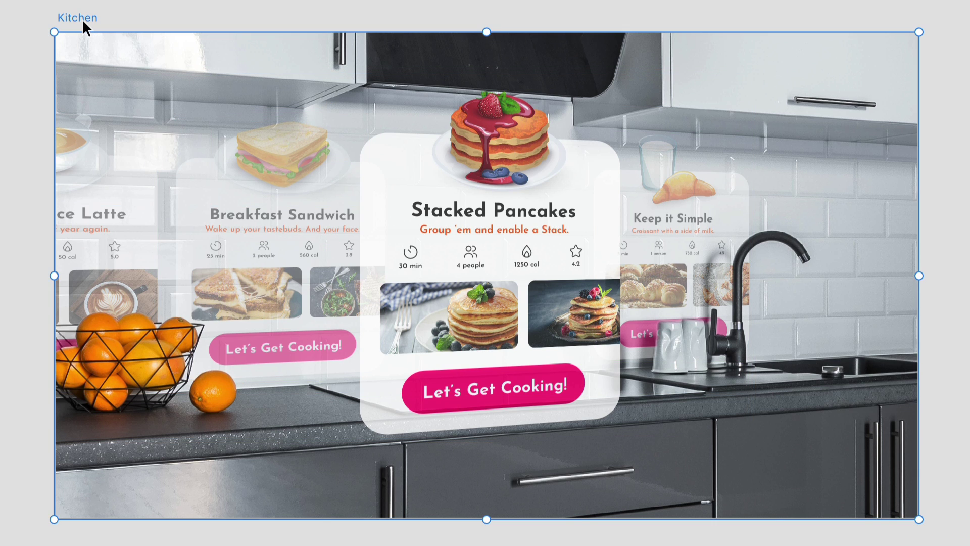
- Duplicate the Kitchen artboard and reset the 3D transforms on the copy's Stacked Pancakes card
{"action": "key", "text": "super+d"}
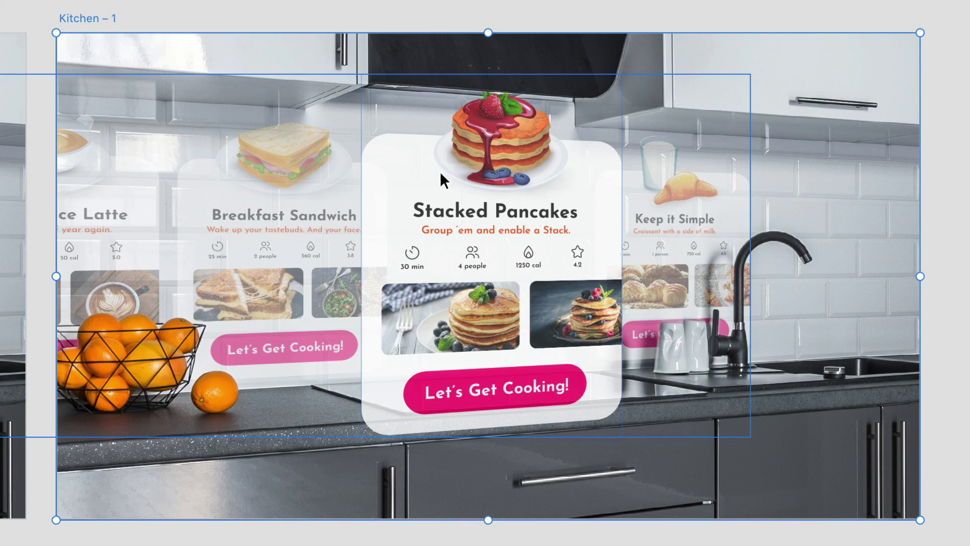
{"action": "left_click", "coordinate": [441, 173]}
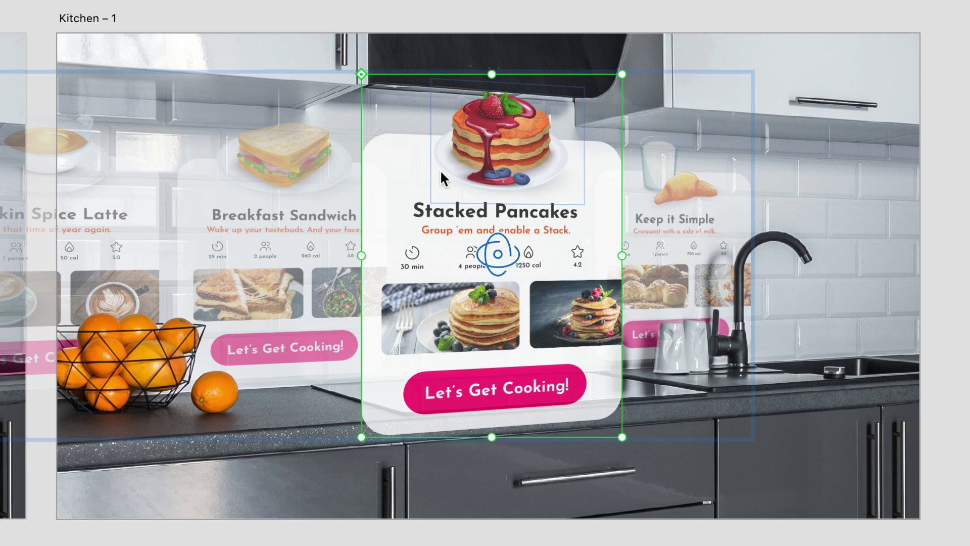
{"action": "right_click", "coordinate": [441, 170]}
{"action": "left_click", "coordinate": [457, 308]}
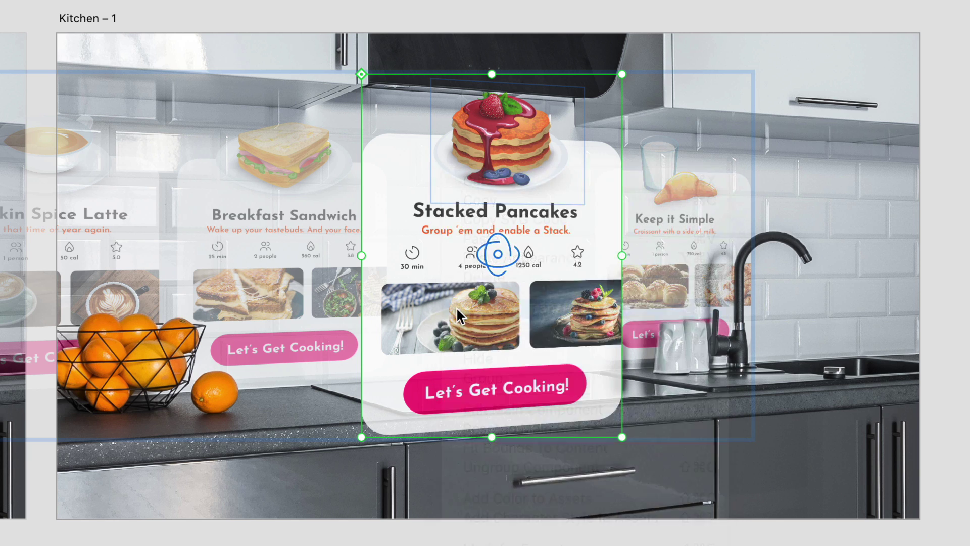
{"action": "key", "text": "Escape"}
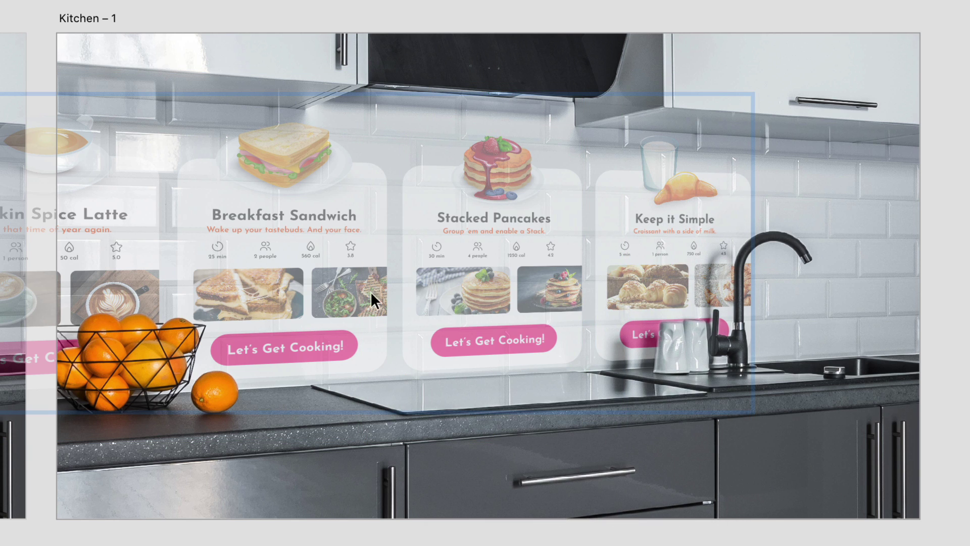
- Move the Breakfast Sandwich card forward along Z so it becomes the focal card
{"action": "left_click", "coordinate": [263, 251]}
{"action": "left_click_drag", "start_coordinate": [275, 247], "coordinate": [579, 416]}
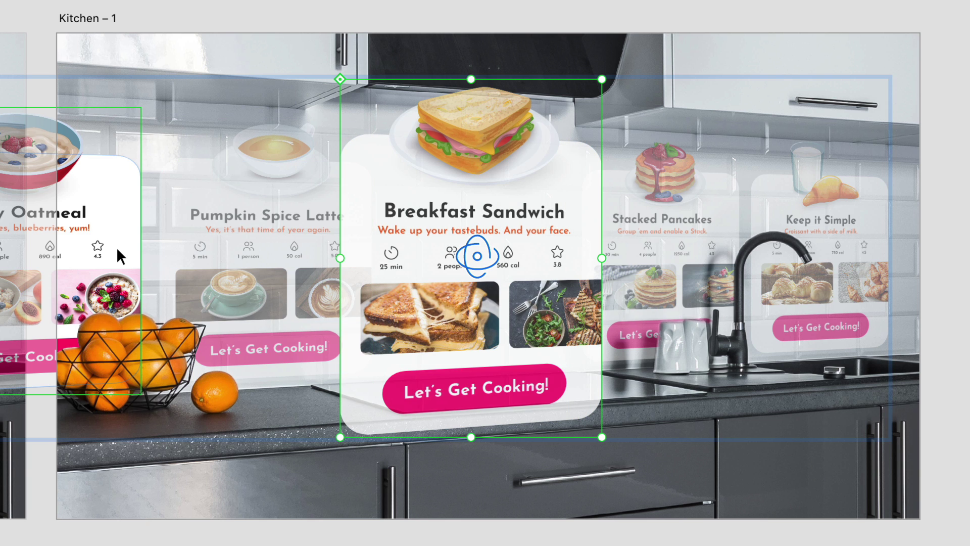
{"action": "left_click", "coordinate": [115, 250]}
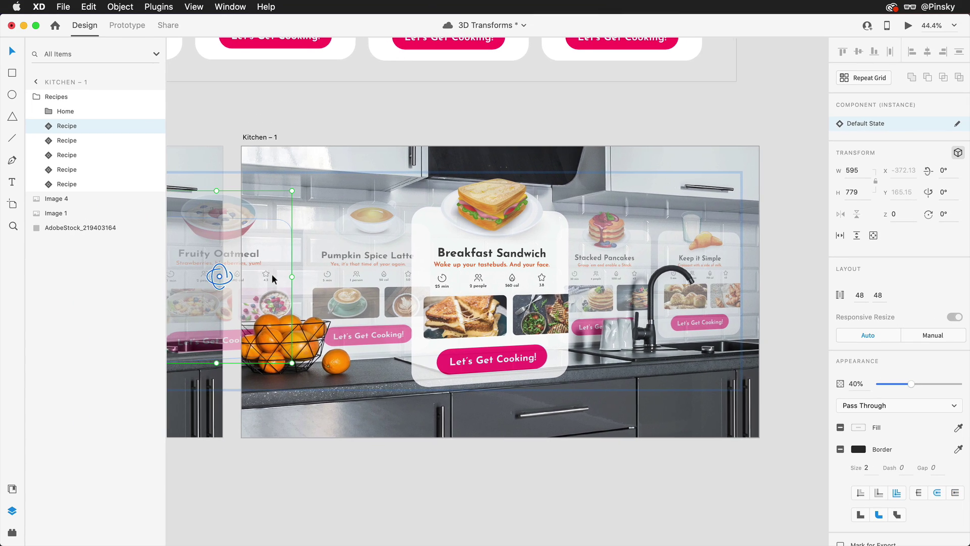
- Wire the Breakfast Sandwich card to Kitchen – 1 using Auto-Animate with Snap easing
{"action": "scroll", "coordinate": [272, 274], "scroll_direction": "left", "scroll_amount": 10}
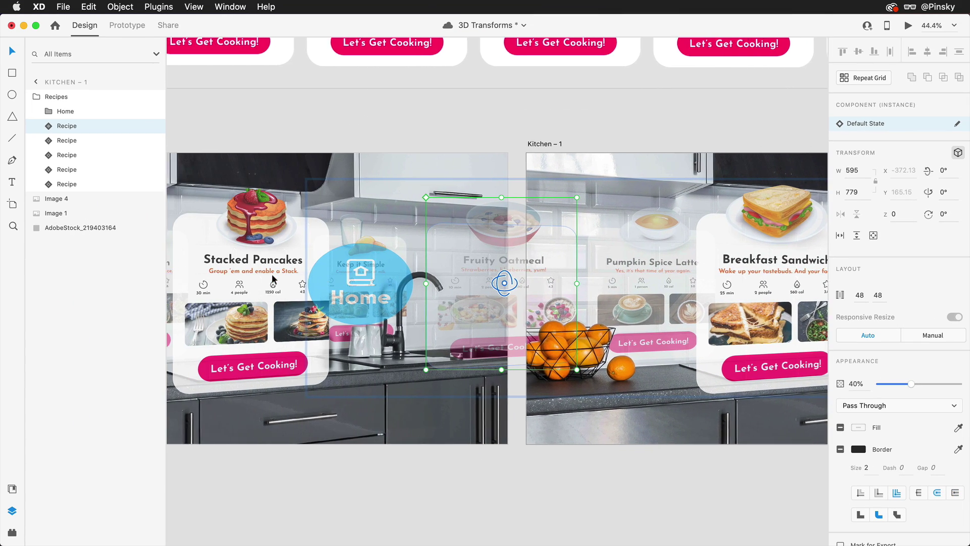
{"action": "left_click", "coordinate": [114, 28]}
{"action": "left_click", "coordinate": [197, 277]}
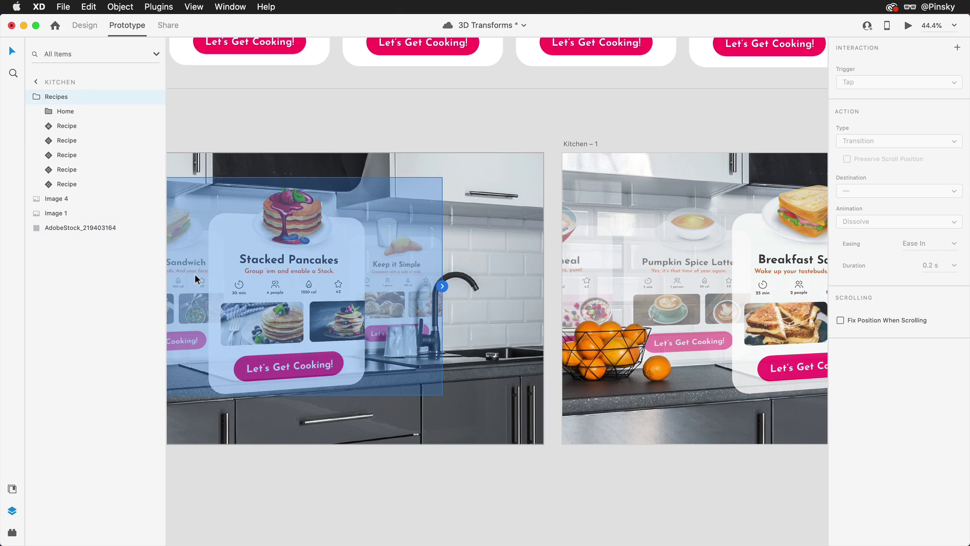
{"action": "left_click_drag", "start_coordinate": [223, 284], "coordinate": [577, 262]}
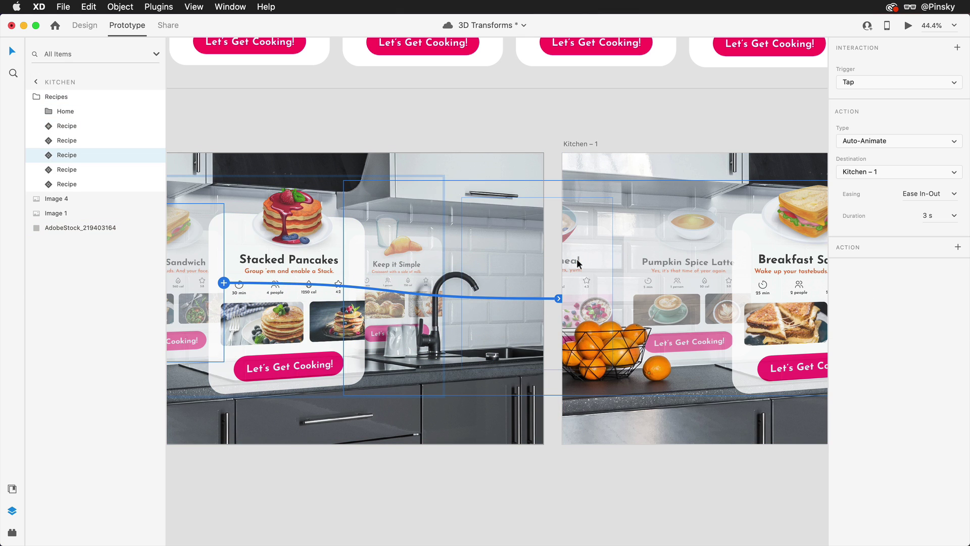
{"action": "left_click", "coordinate": [954, 194]}
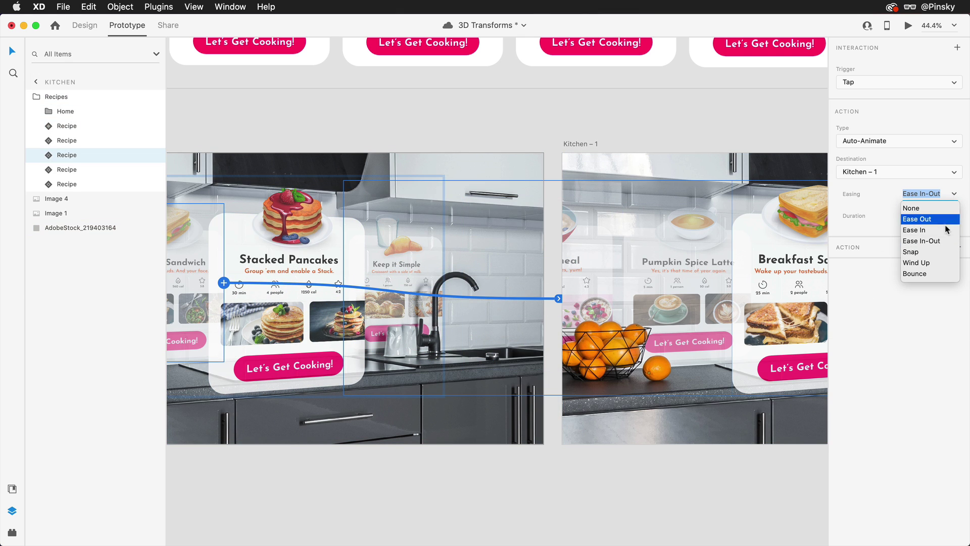
{"action": "left_click", "coordinate": [933, 252]}
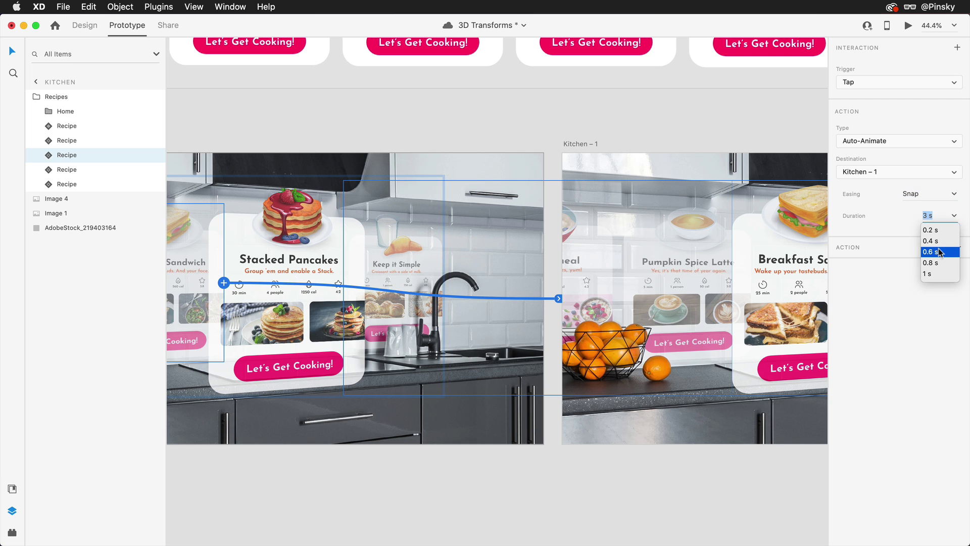
- Run Desktop Preview and tap Breakfast Sandwich, Stacked Pancakes, then Pumpkin Spice Latte to cycle cards
{"action": "left_click", "coordinate": [908, 27]}
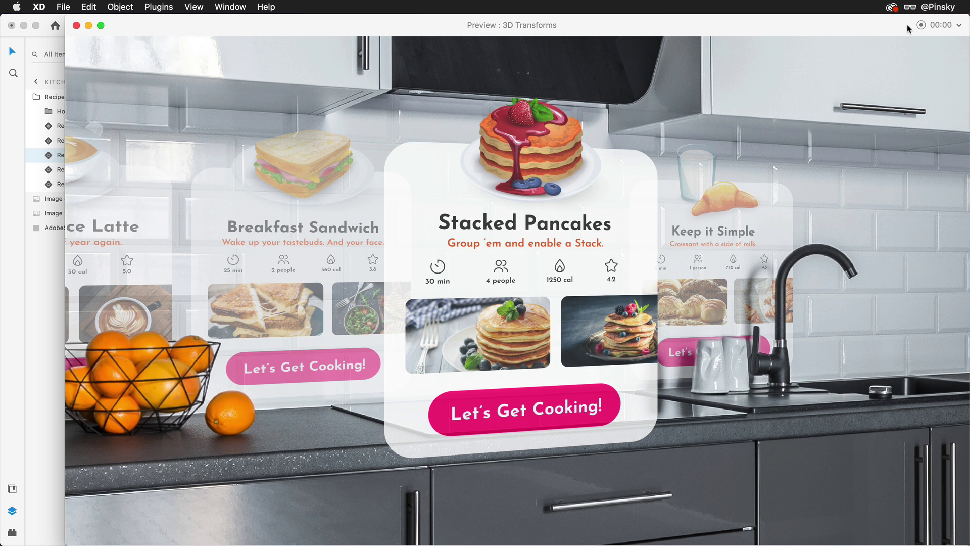
{"action": "left_click", "coordinate": [324, 311]}
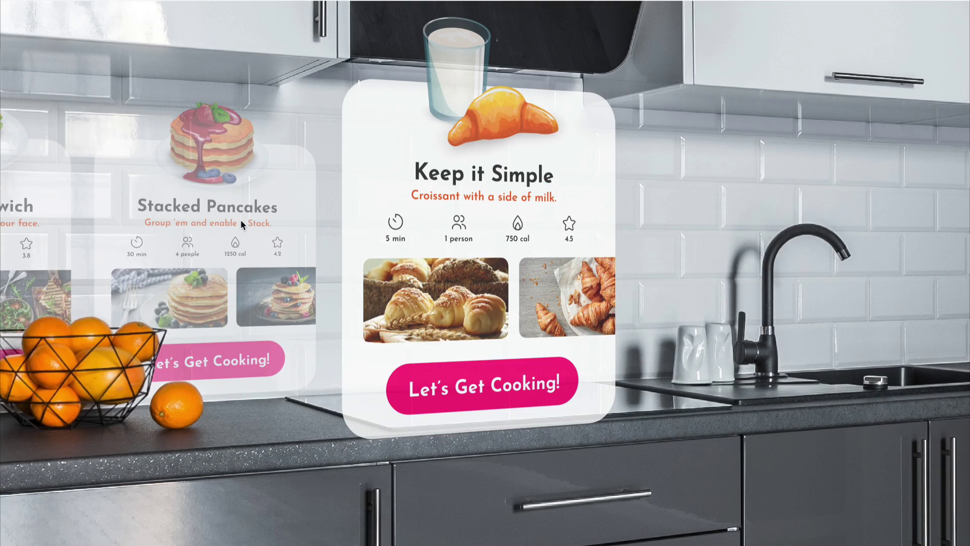
{"action": "left_click", "coordinate": [240, 219]}
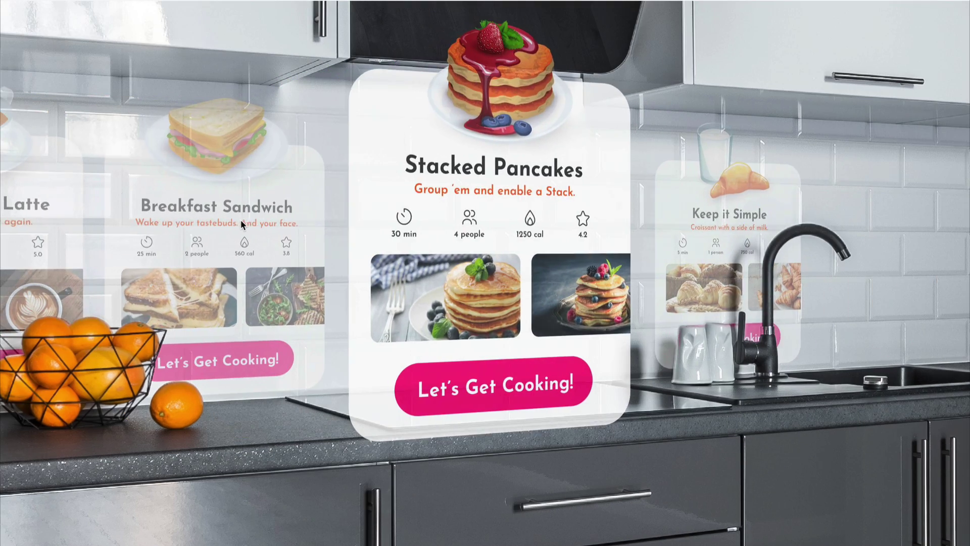
{"action": "left_click", "coordinate": [261, 226]}
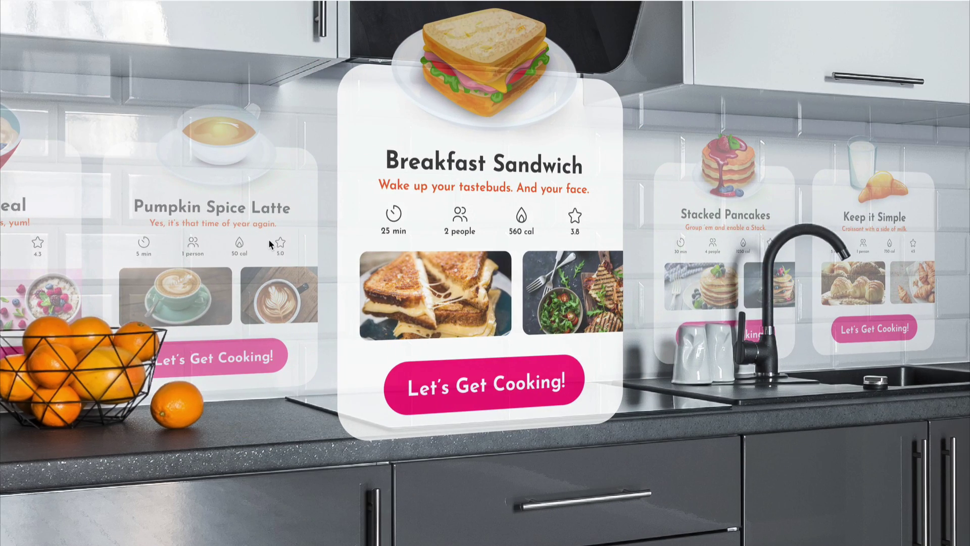
{"action": "left_click", "coordinate": [281, 244]}
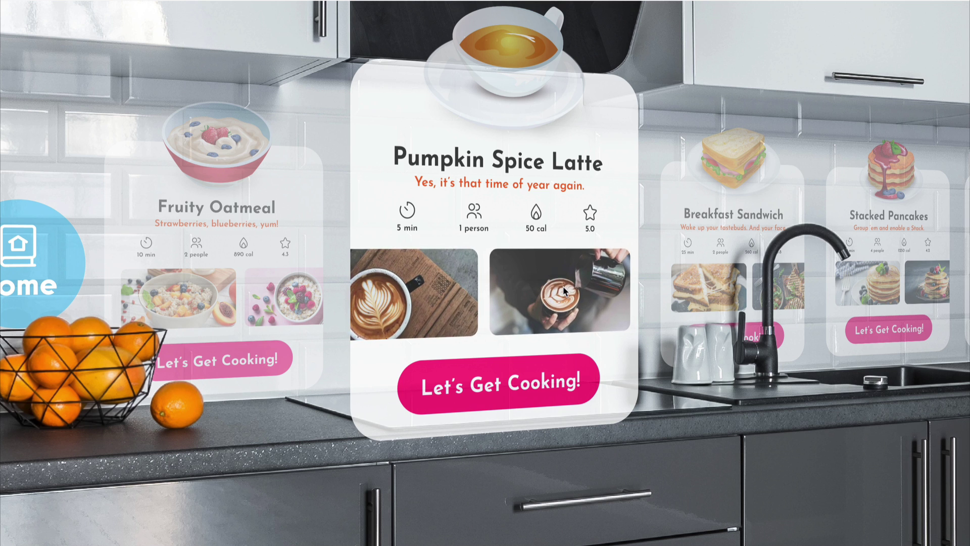